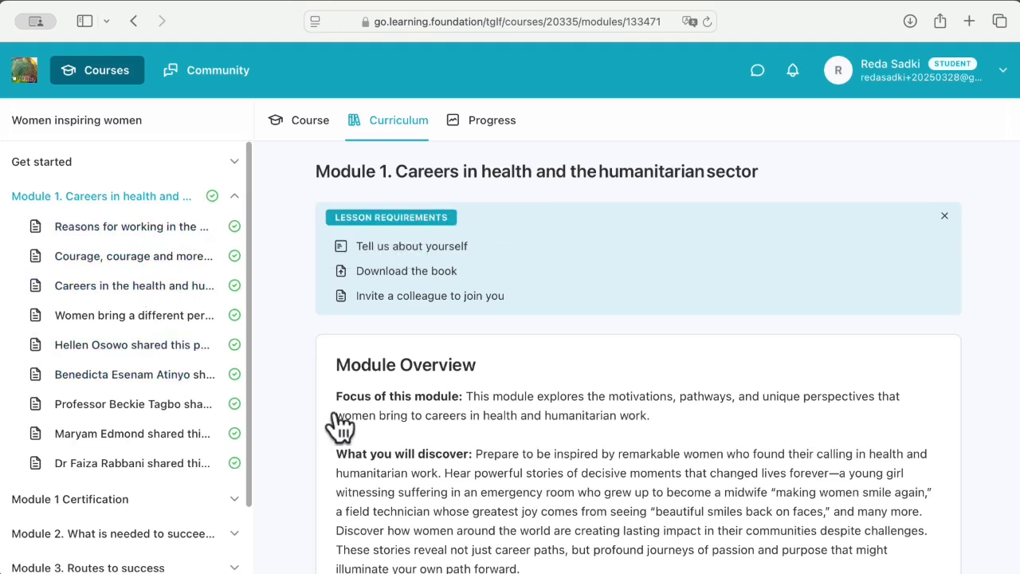
Open the Step 1. Invite a colleague lesson in the Module 1 Certification section.
scroll(337, 418, down, 3)
click(105, 499)
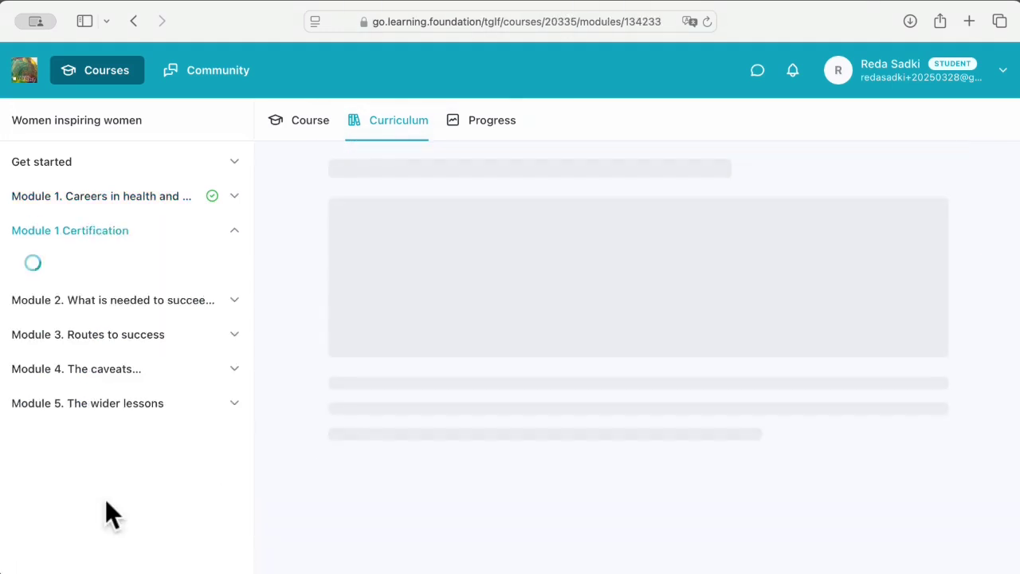
click(112, 277)
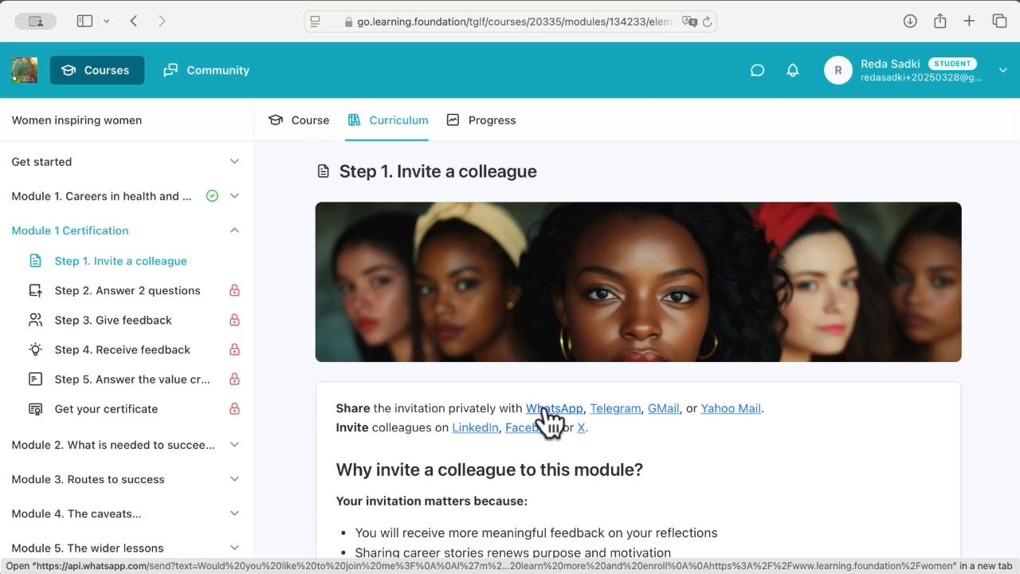
Preview the WhatsApp invitation message, decline launching the WhatsApp app, and close the sharing page to return to the course.
click(550, 414)
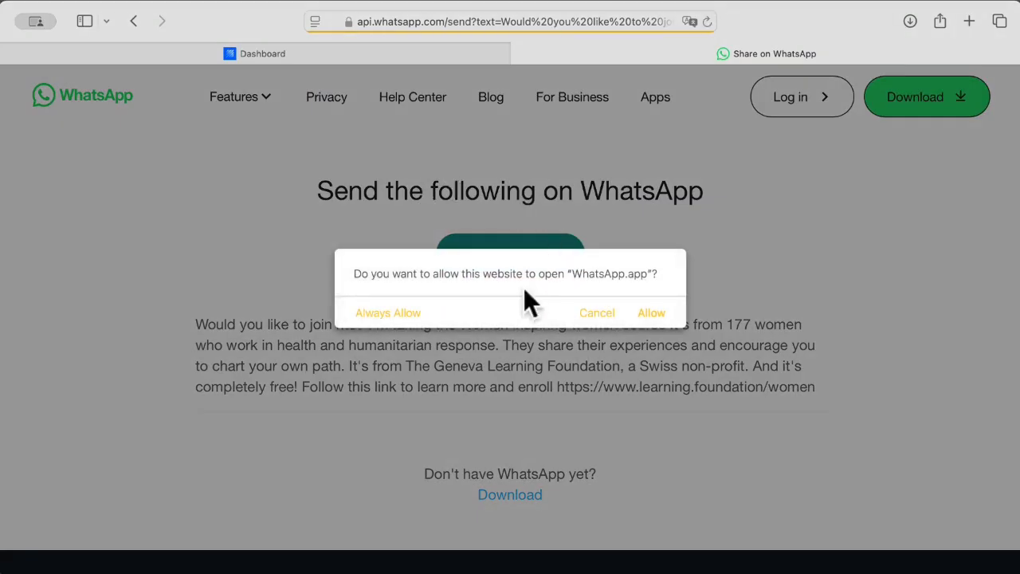
click(597, 312)
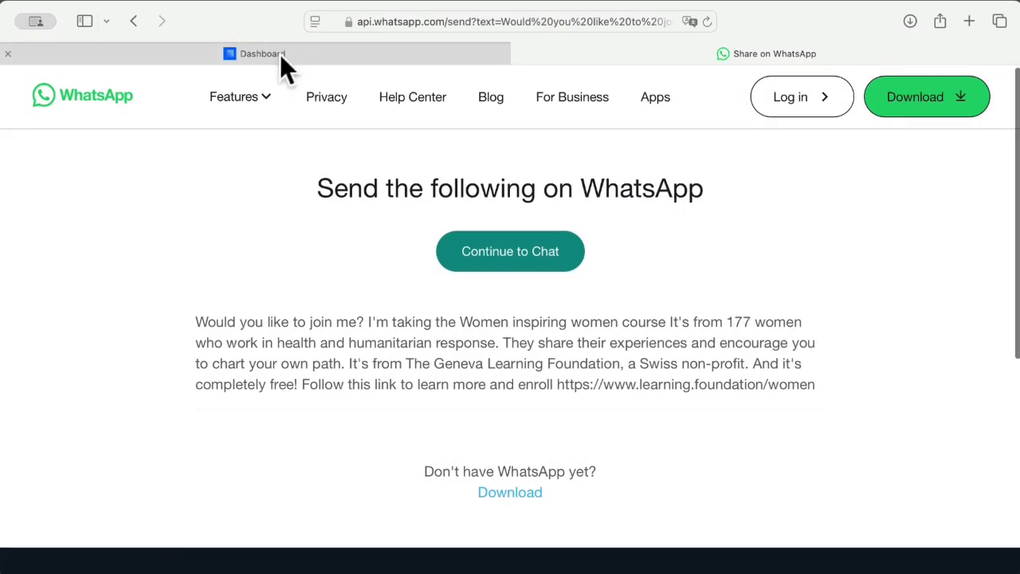
scroll(492, 77, down, 1)
key(super+w)
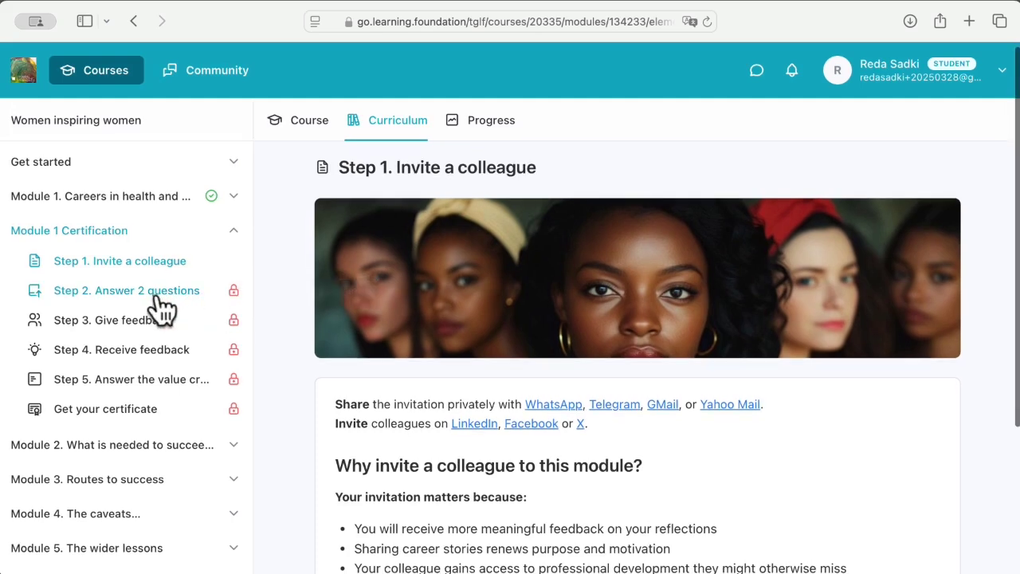
Mark the Step 1. Invite a colleague lesson as completed and dismiss the notification.
scroll(269, 364, down, 5)
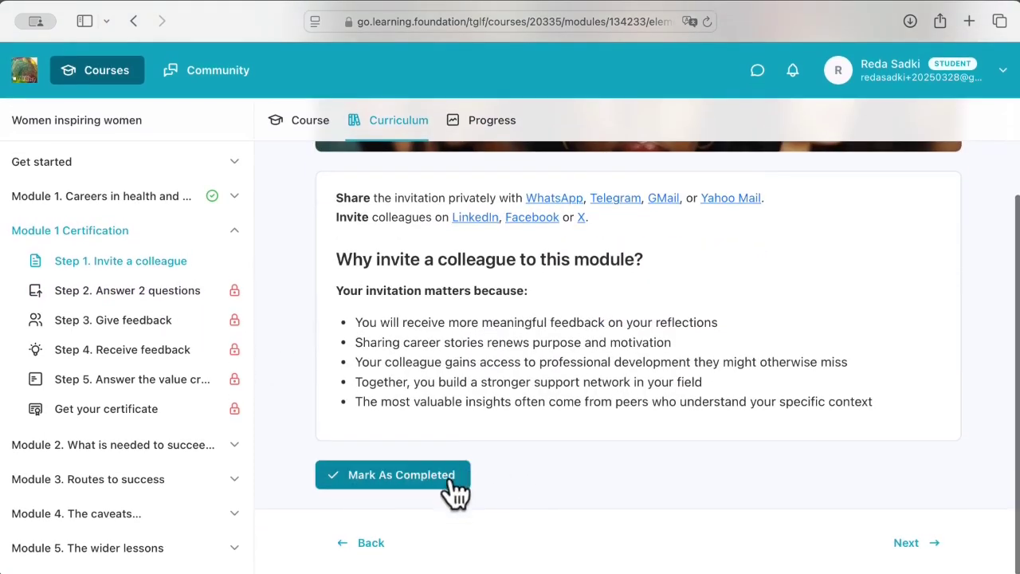
click(457, 491)
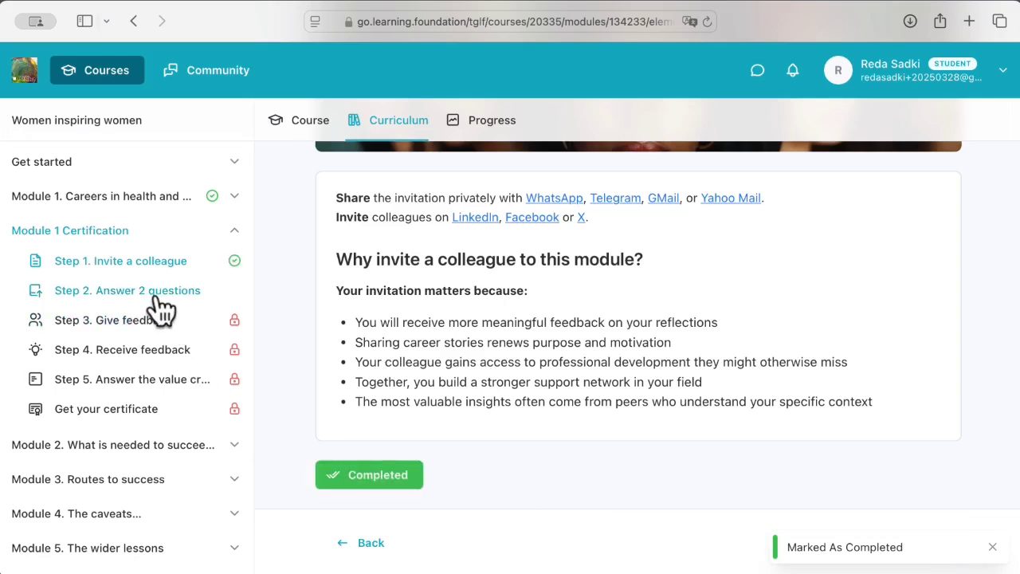
click(993, 555)
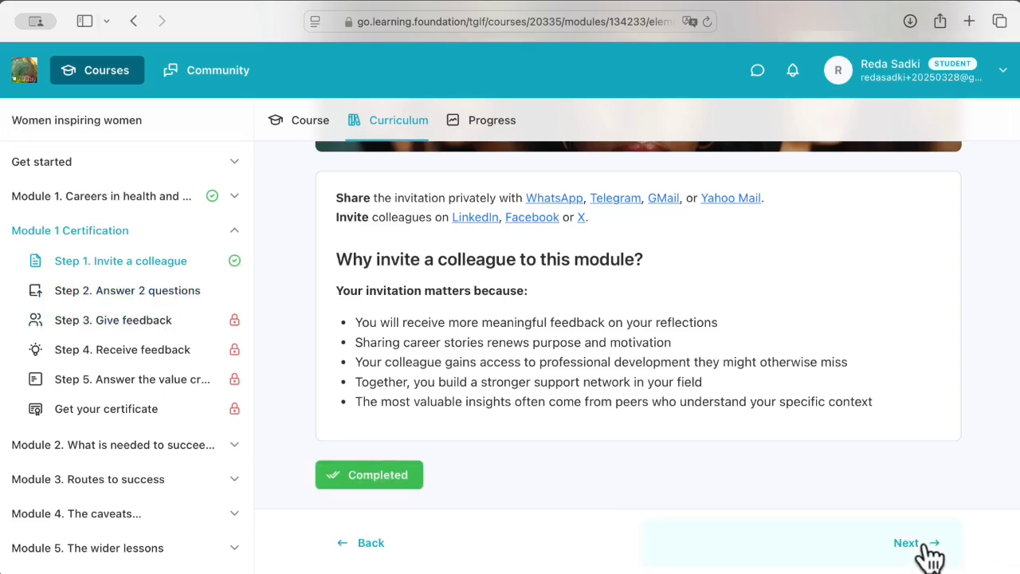
Go to Step 2. Answer 2 questions, read the reflective questions, and start the submission.
click(929, 556)
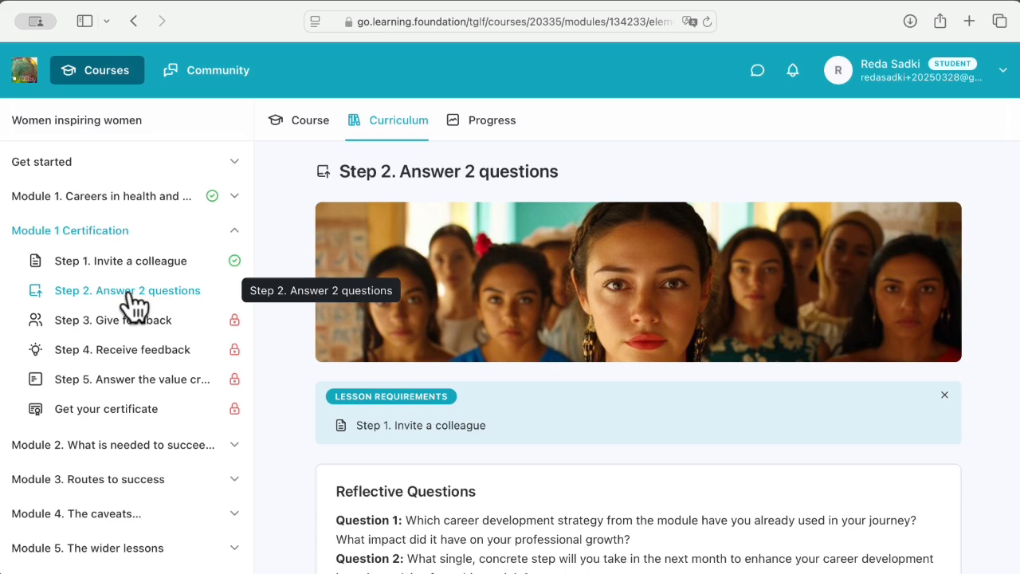
scroll(398, 411, down, 3)
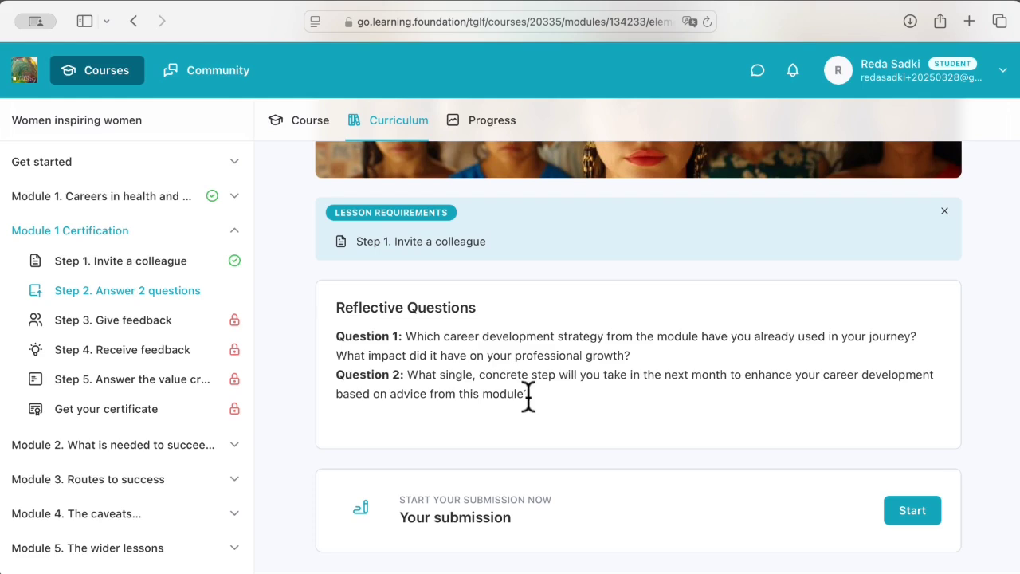
scroll(527, 396, down, 2)
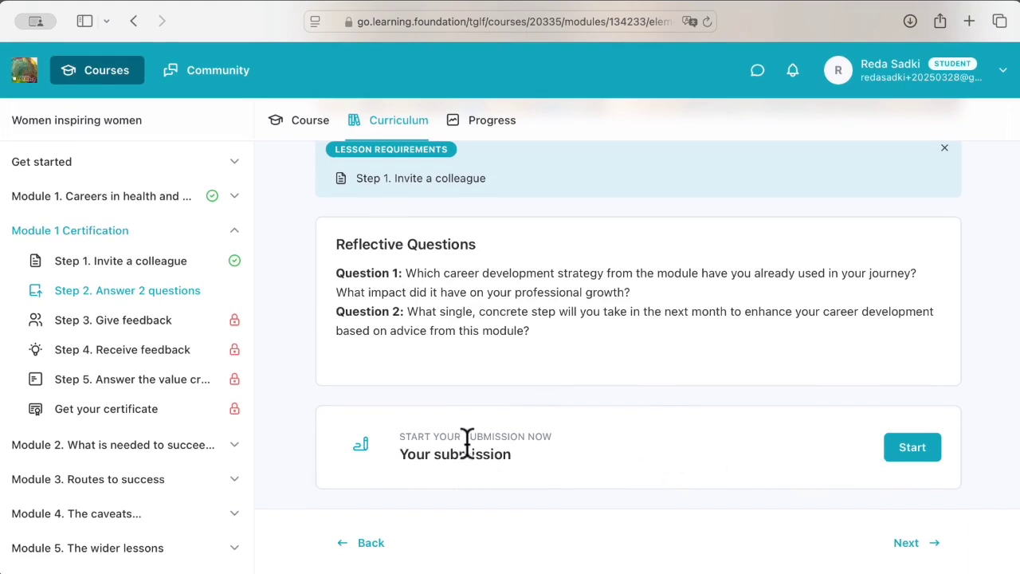
click(927, 448)
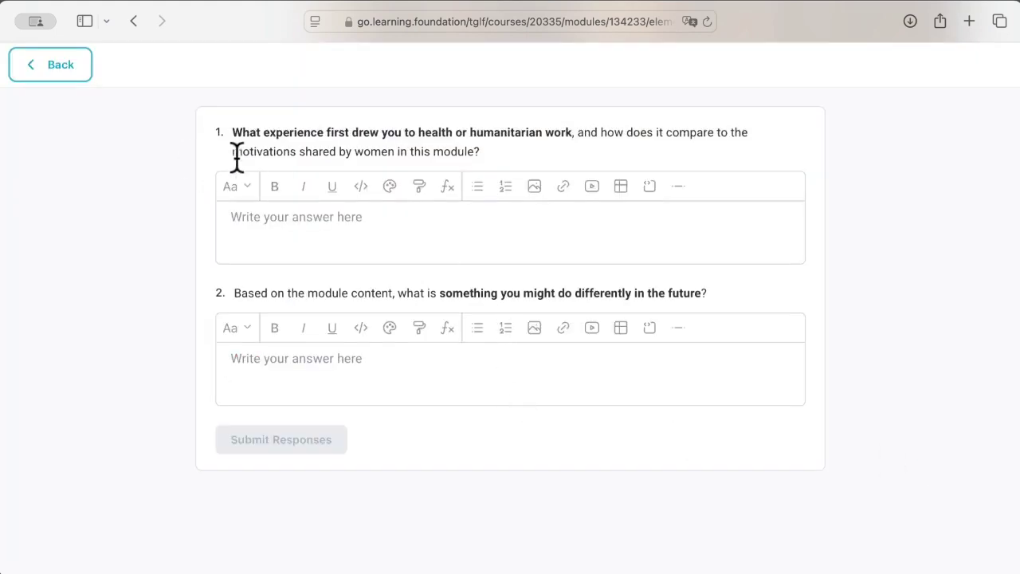
click(292, 226)
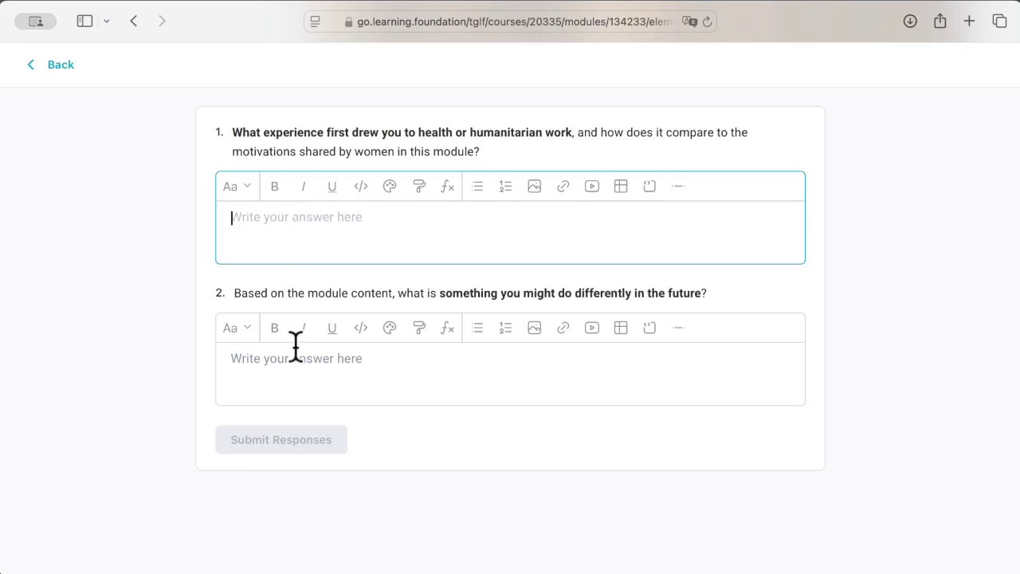
click(294, 358)
click(293, 239)
key(shift+Tab)
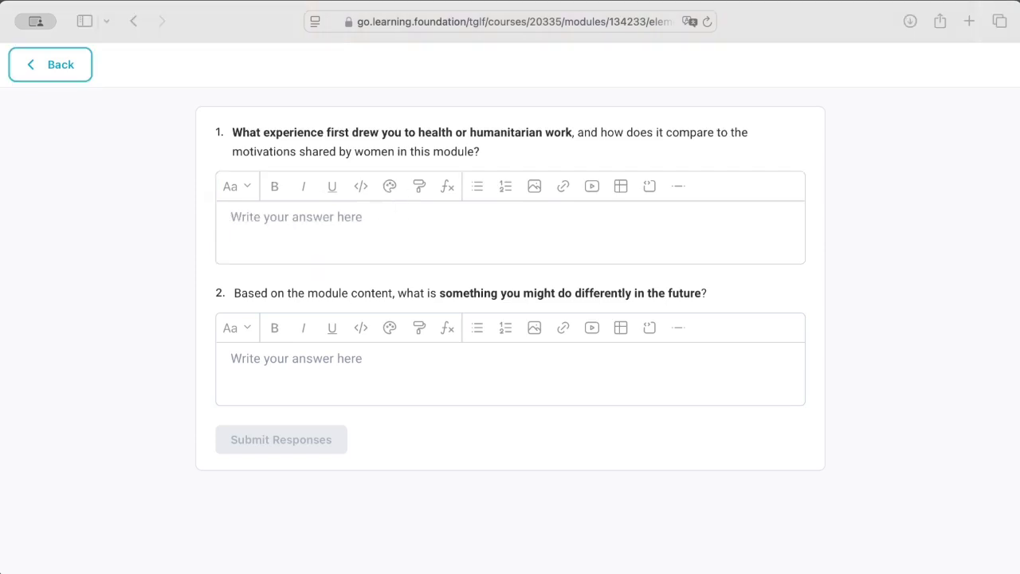
Answer question 1 with the prepared text beginning "As a young nurse in Ghana, I can vividly recall the experience" and review it.
click(368, 217)
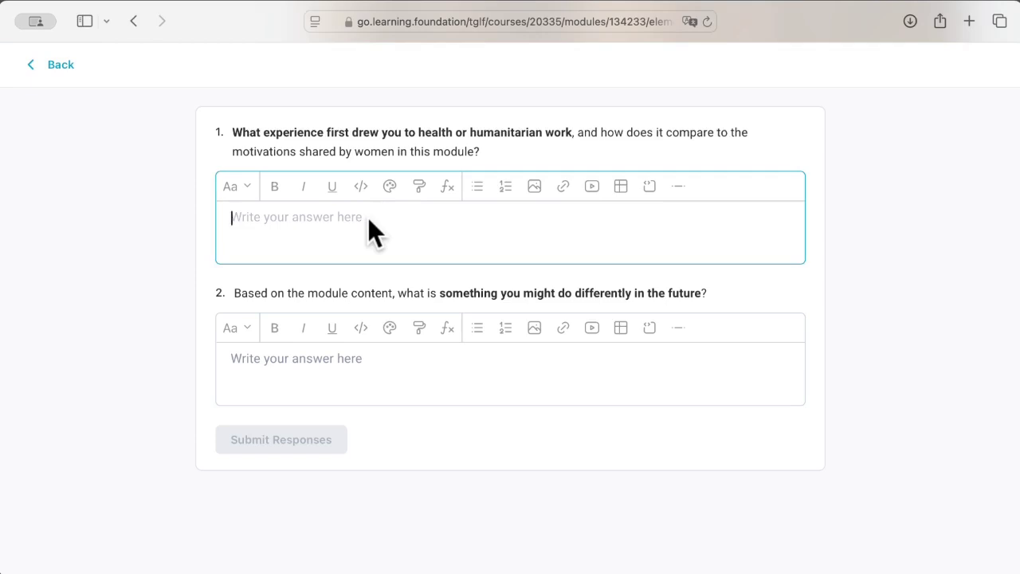
text(As a young nurse in Ghana, I can vividly recall the experience that drew me to healthcare. When I was 16, my grandmother fell seriously ill in our village. The nearest hospital was hours away, and I watched as our community health worker treated her with limited resources but immense compassion. She recovered, and I was profoundly moved by how this single healthcare worker transformed our family's despair into hope. This formative experience mirrors many of the motivations shared by the women in the module. Like Mame Sokhna Wasnam Faye from Senegal, my calling came from witnessing suffering and feeling "powerless in the face of all this." Her experience in the emergency room during a crisis resonates with my own moment of clarity about wanting to help others. The module highlights how many women in healthcare find deep satisfaction in "being there for people at their worst," as Hellen Osowo from Kenya expressed. This reflects my current experience as a nurse - there is nothing more fulfilling than providing care when patients are most vulnerable. Benedicta Esenam Atinyo, a fellow Ghanaian, captured my feelings perfectly when she described "beautiful smiles back on their faces" as the greatest reward.)
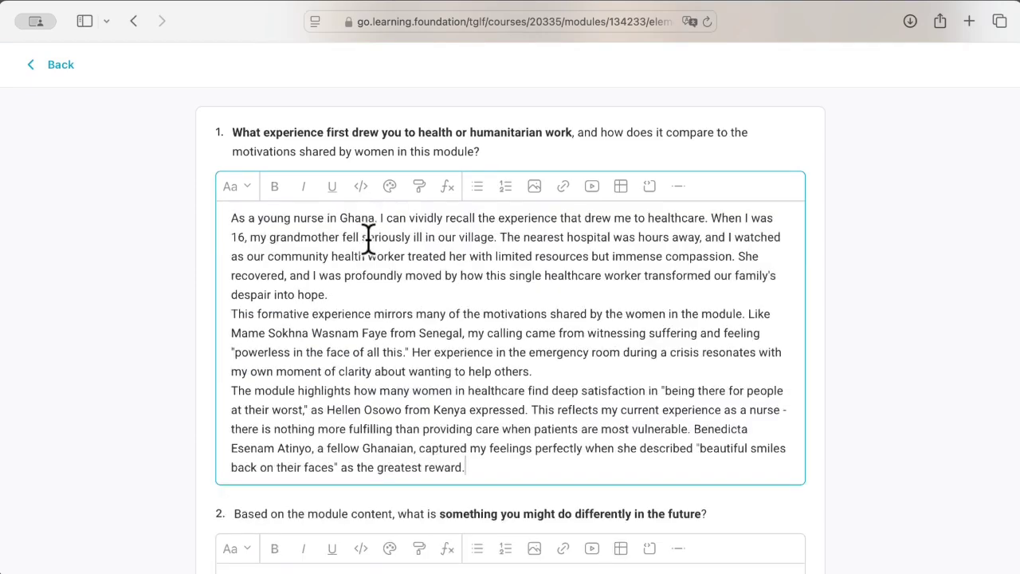
scroll(372, 274, down, 3)
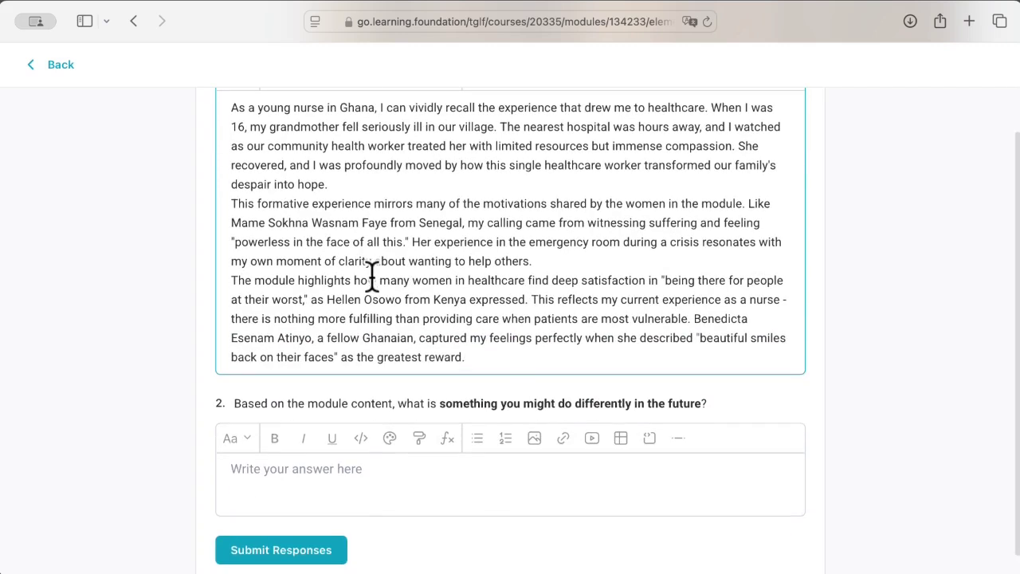
scroll(371, 273, down, 1)
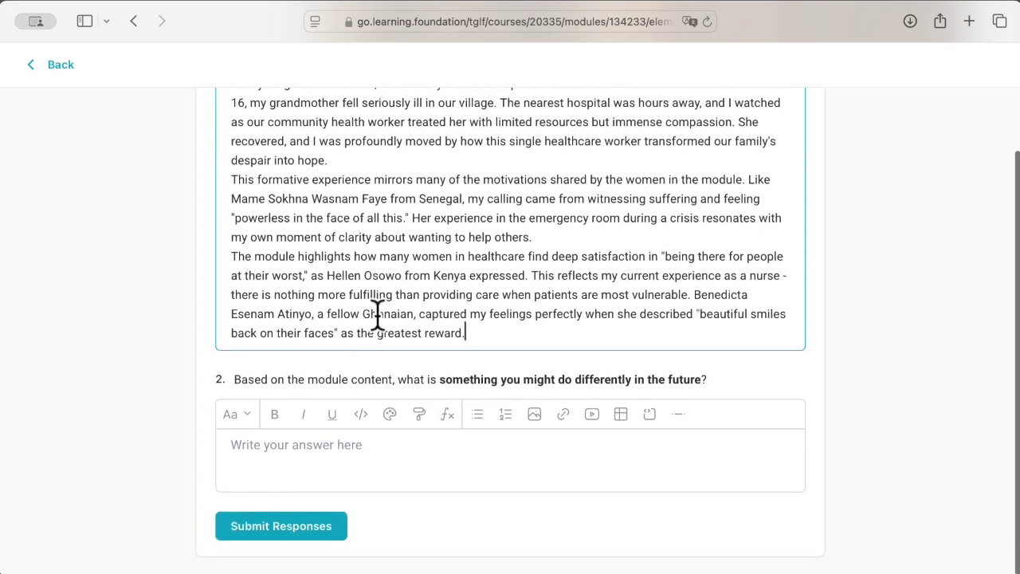
scroll(401, 307, up, 4)
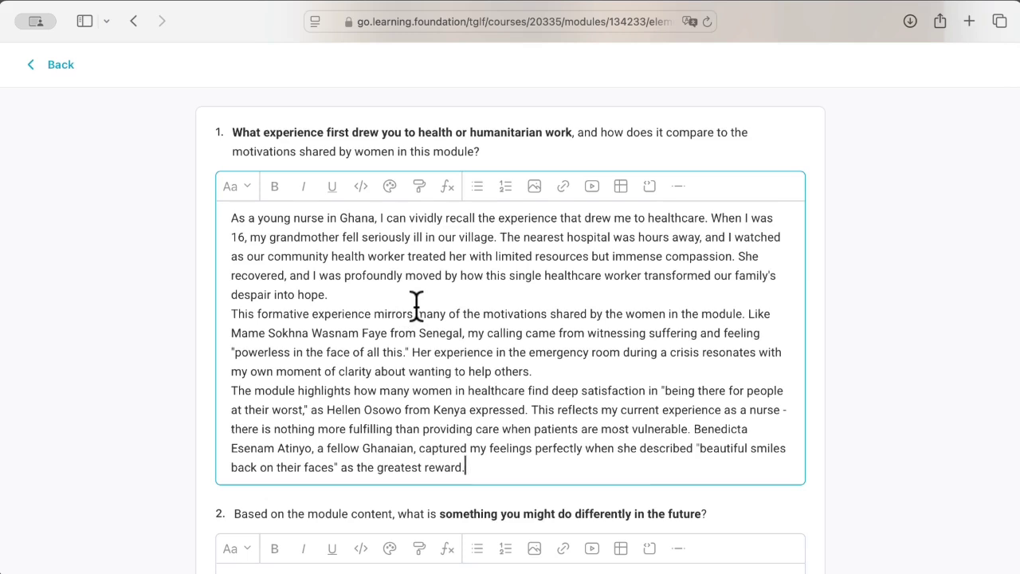
Paste the prepared answer to question 2 about mentoring younger women interested in healthcare, and review both responses.
scroll(416, 303, down, 4)
click(376, 450)
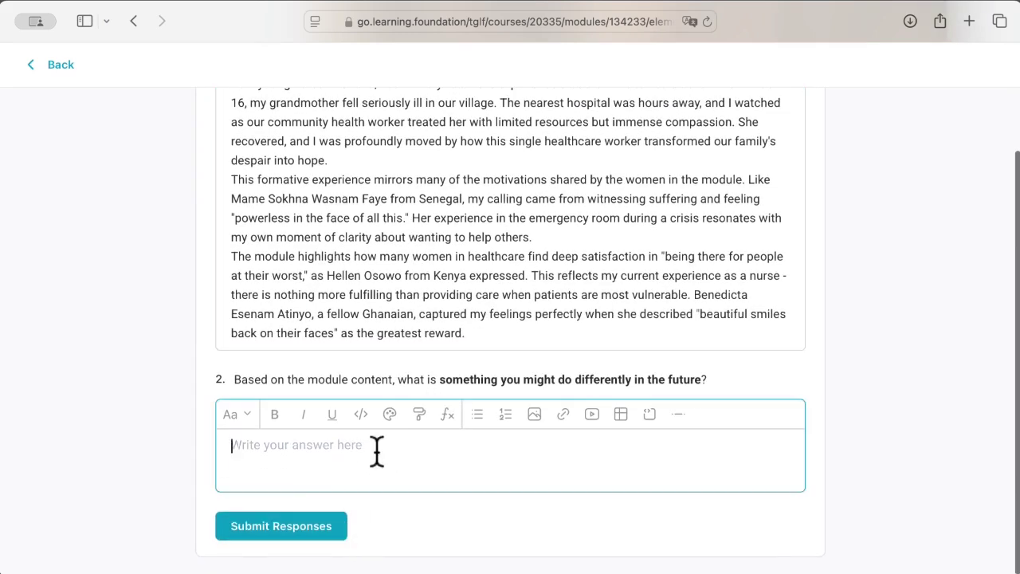
key(super+v)
scroll(383, 467, up, 4)
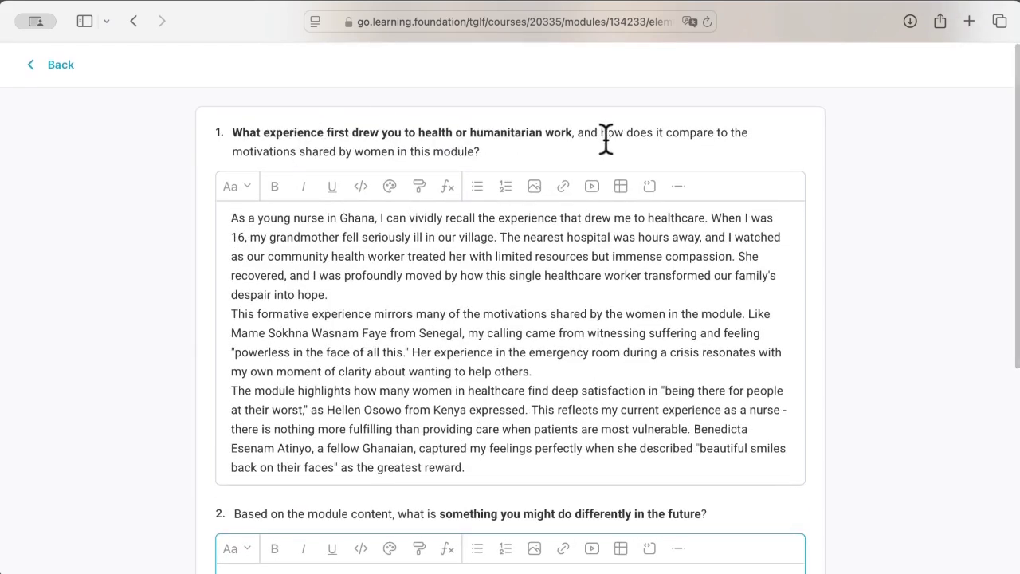
scroll(605, 140, down, 10)
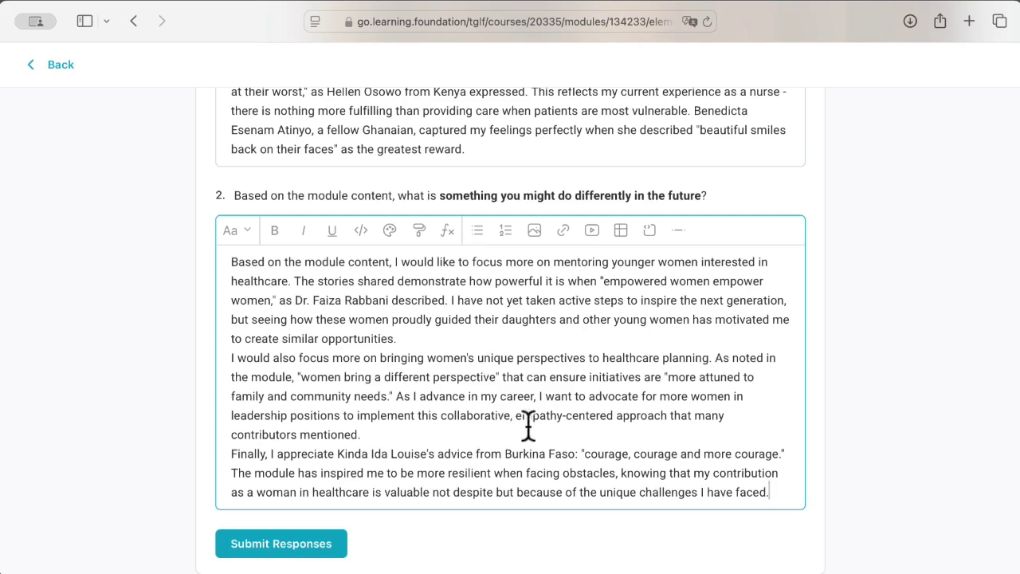
Submit both responses, confirm the submission, and return to the Step 2 lesson page.
click(287, 545)
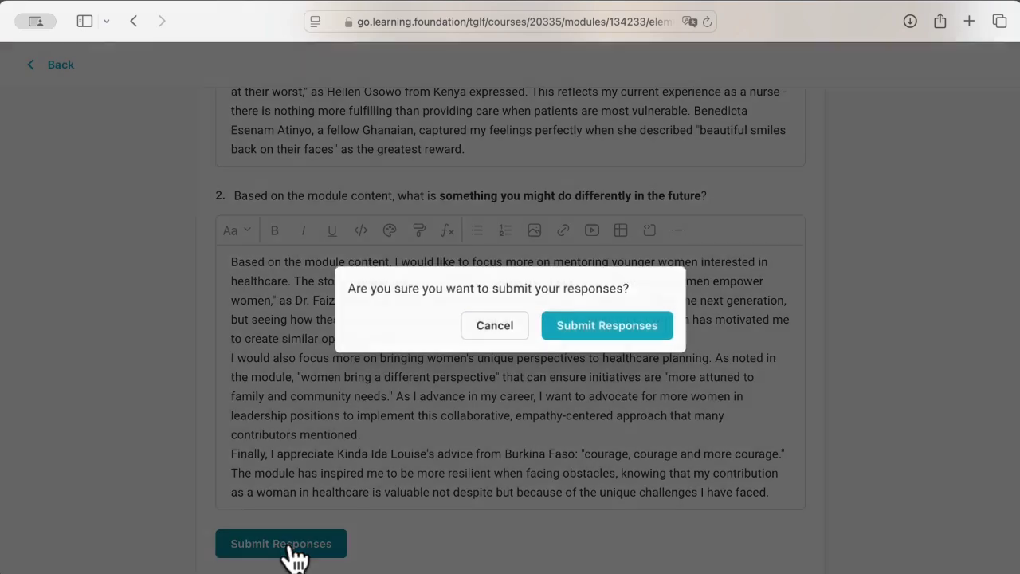
click(604, 326)
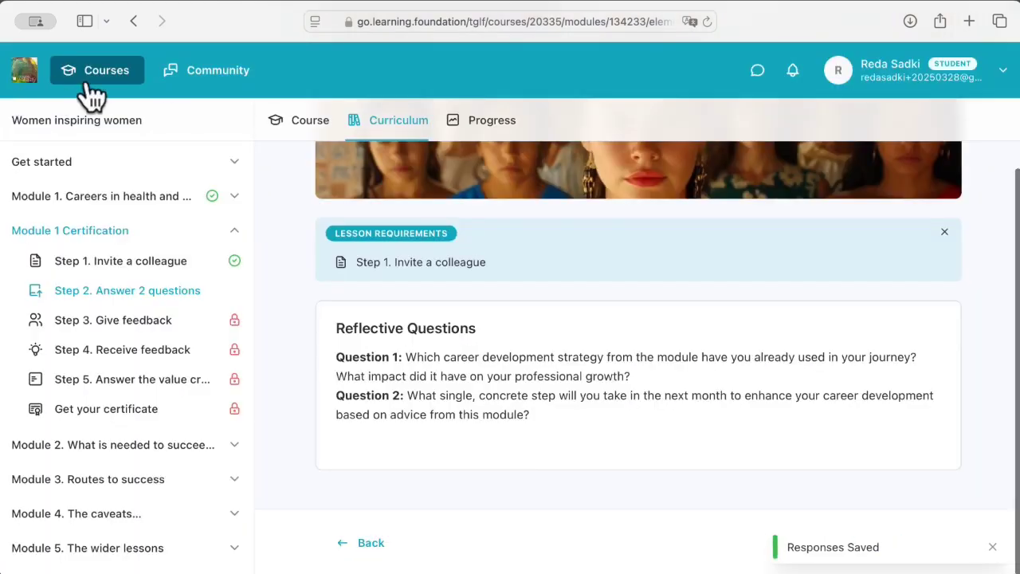
click(137, 262)
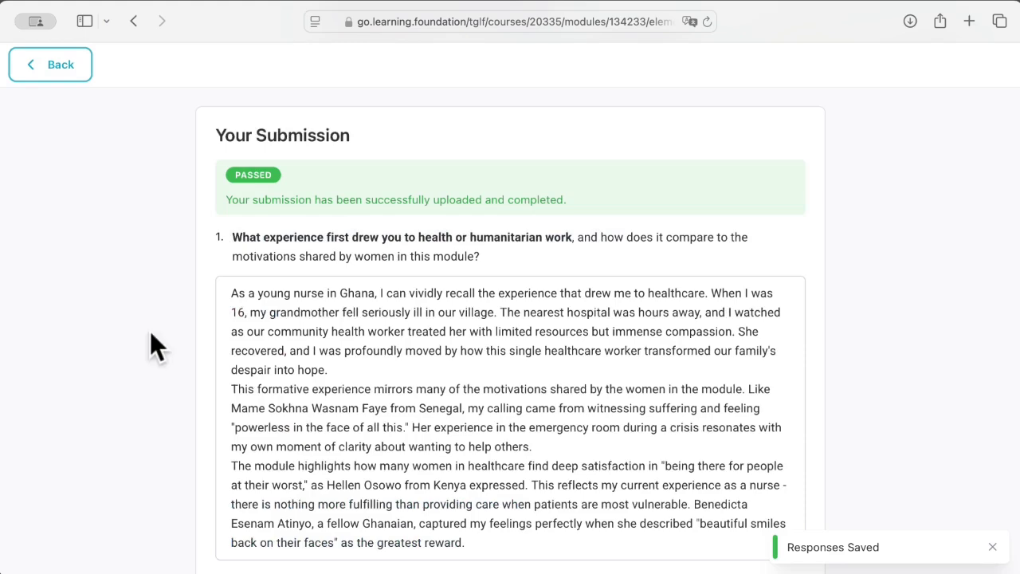
click(75, 74)
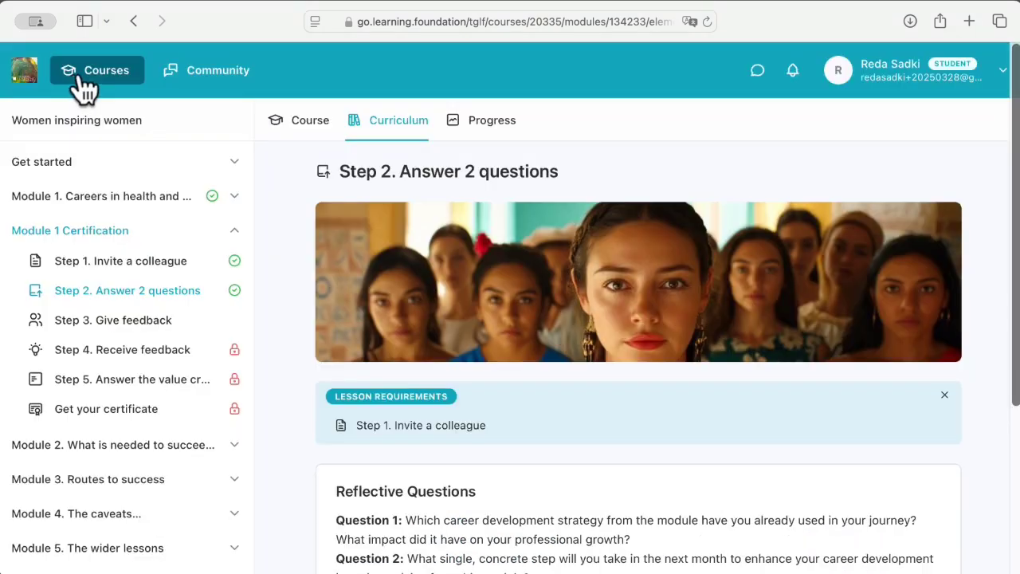
Open Step 3. Give feedback, check the peer review instructions, and start the review of submission 1.
click(144, 322)
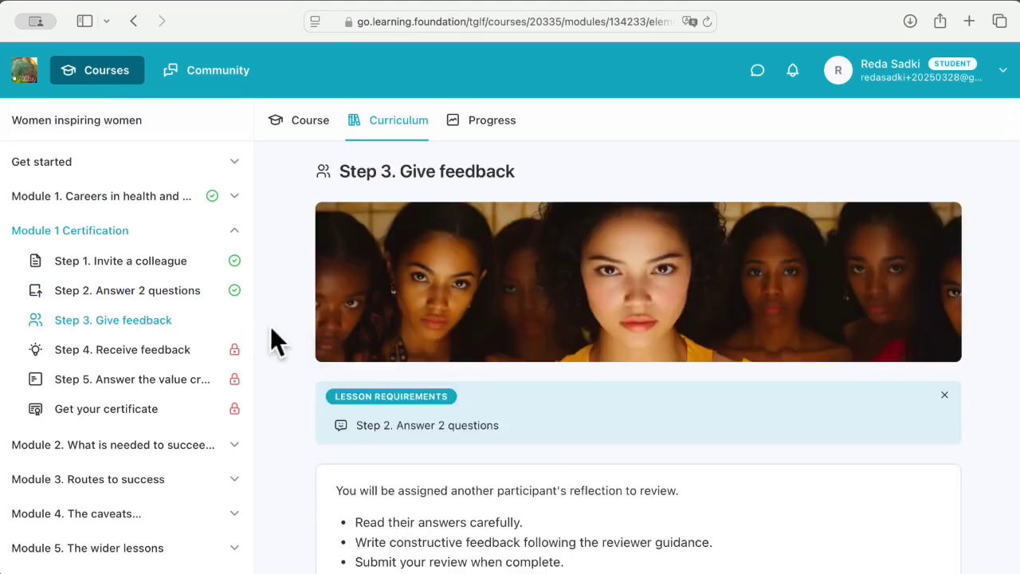
scroll(270, 326, down, 5)
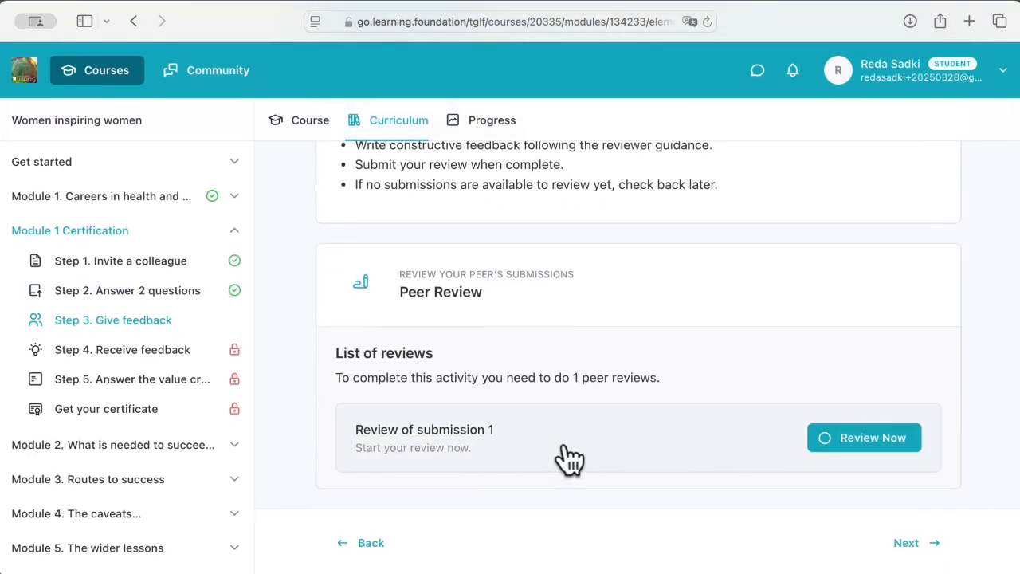
scroll(403, 359, up, 4)
scroll(403, 359, down, 4)
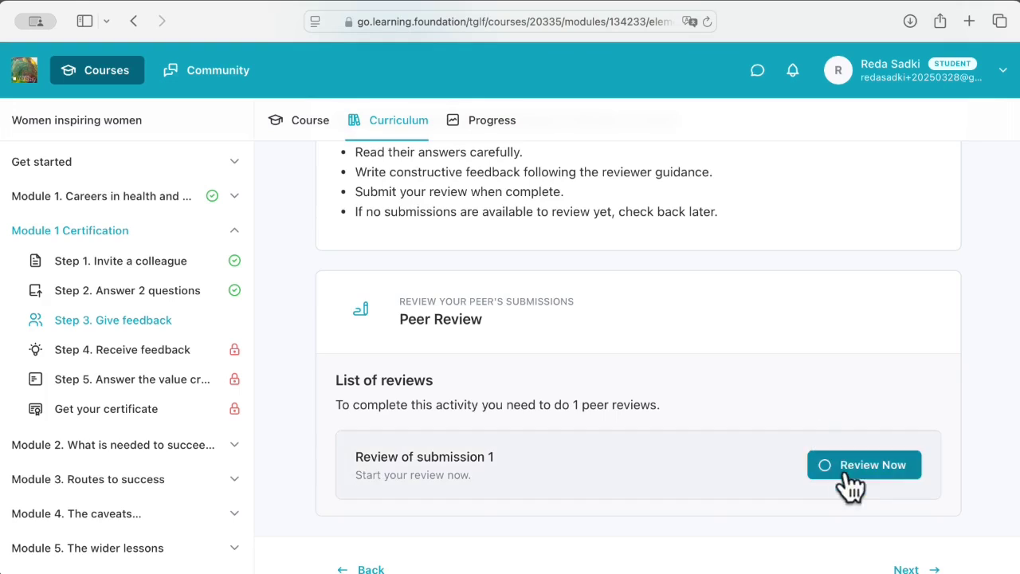
scroll(844, 474, down, 1)
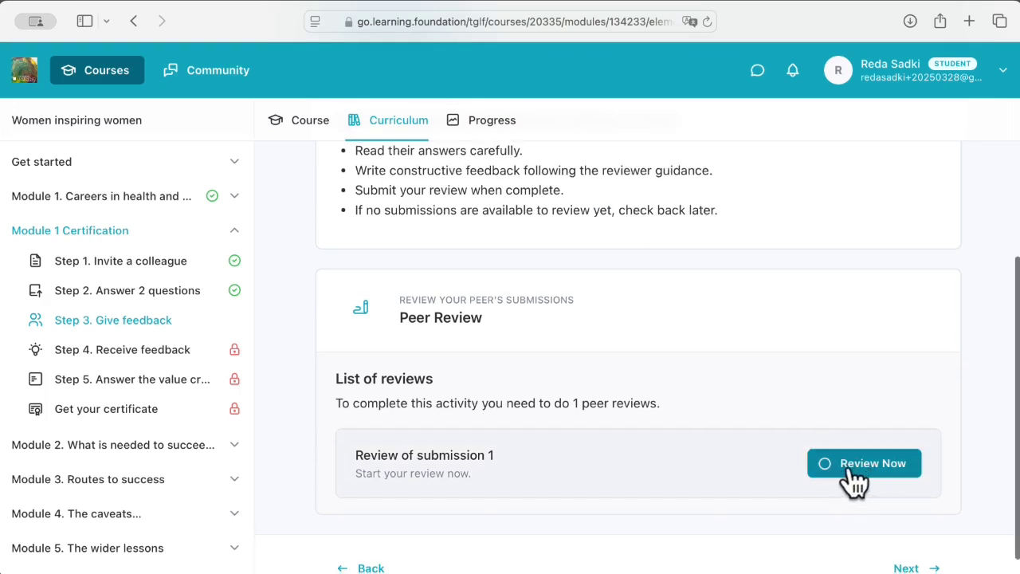
click(852, 471)
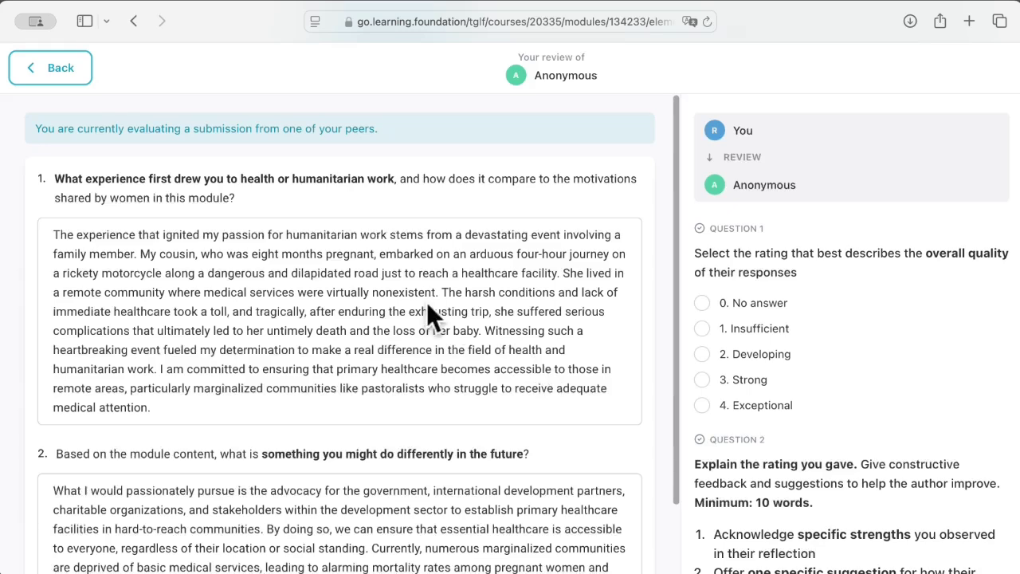
Read the anonymous peer's answers to both questions in the submission under review.
scroll(197, 254, down, 2)
scroll(197, 253, down, 1)
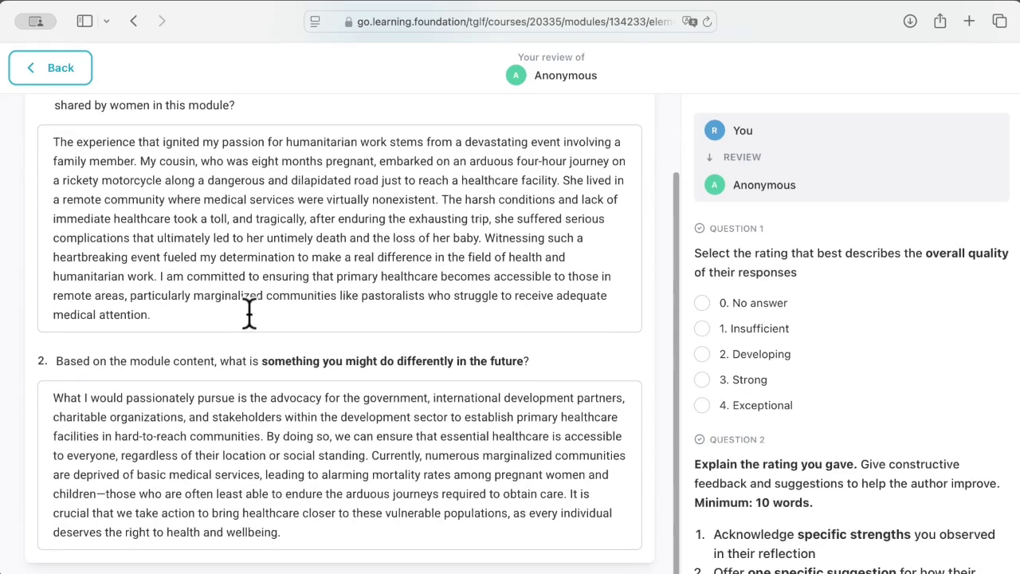
scroll(136, 330, up, 2)
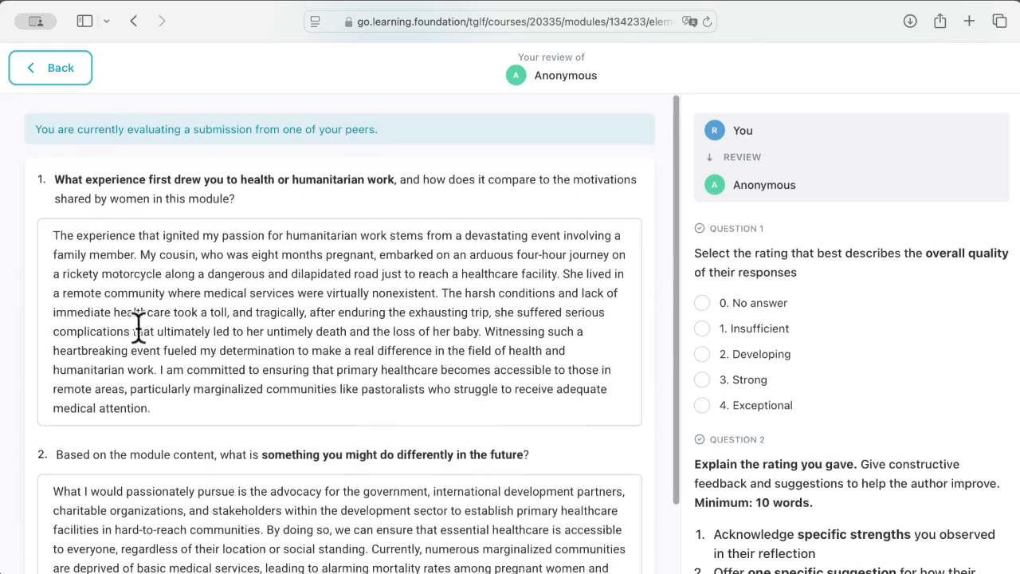
scroll(266, 438, down, 2)
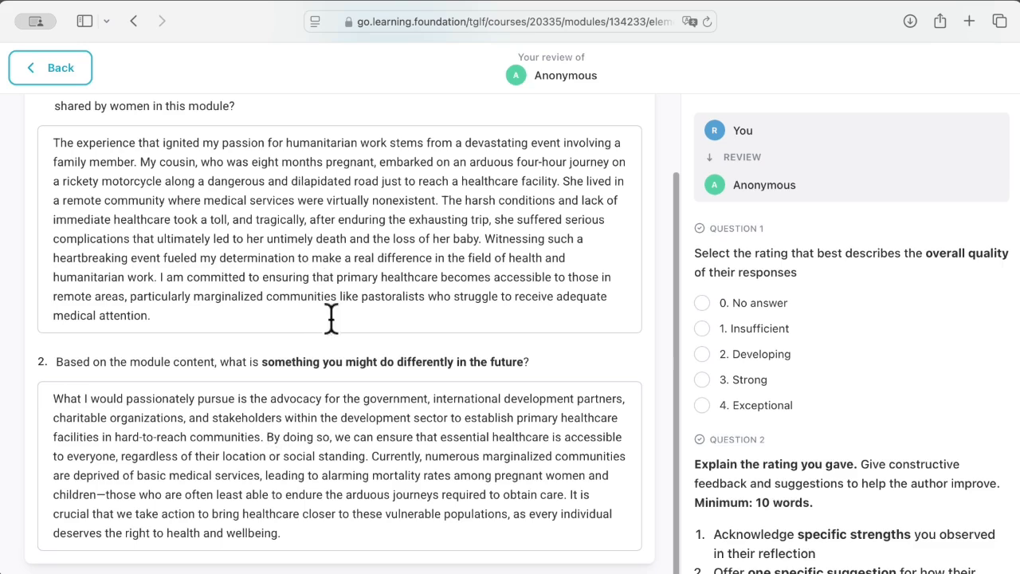
scroll(330, 319, down, 1)
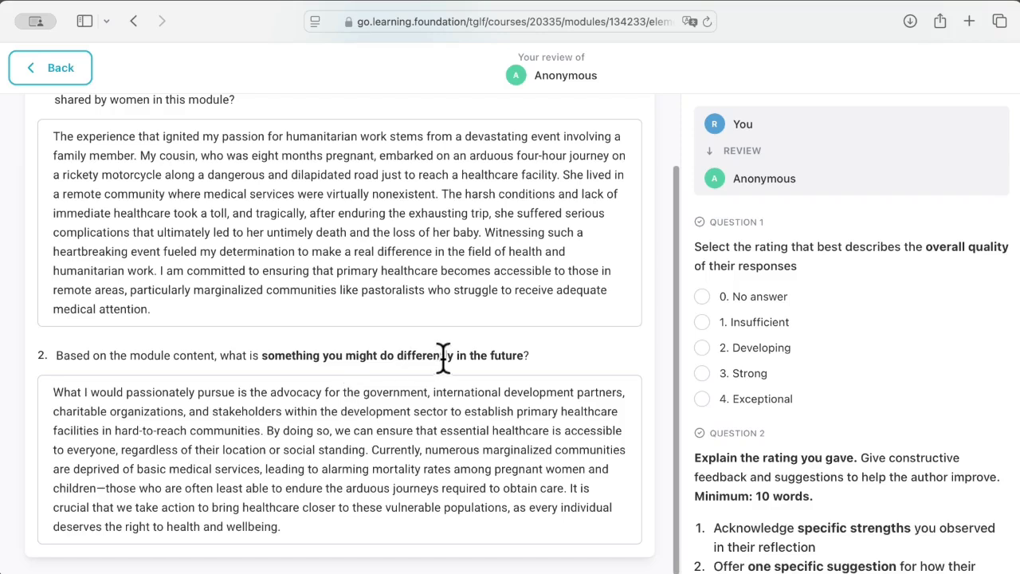
Check the review questions and rate the overall quality of the peer's responses as 4. Exceptional.
scroll(734, 310, down, 1)
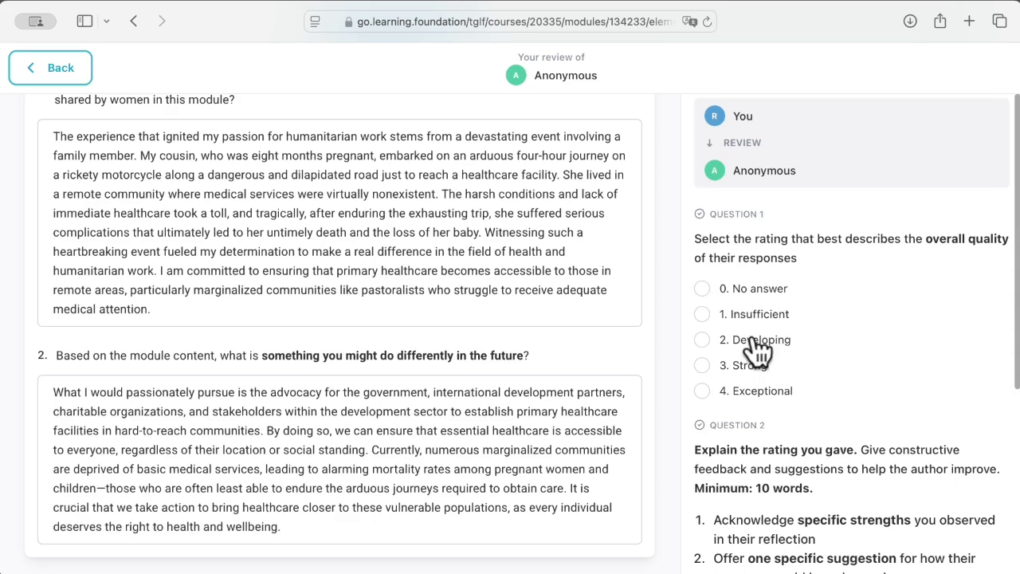
scroll(772, 419, down, 2)
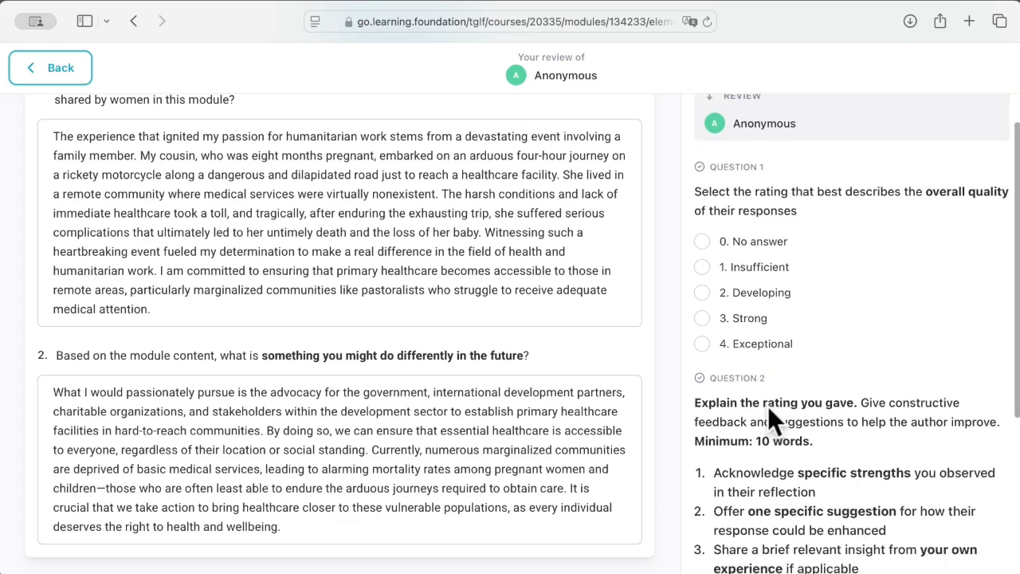
scroll(768, 405, down, 5)
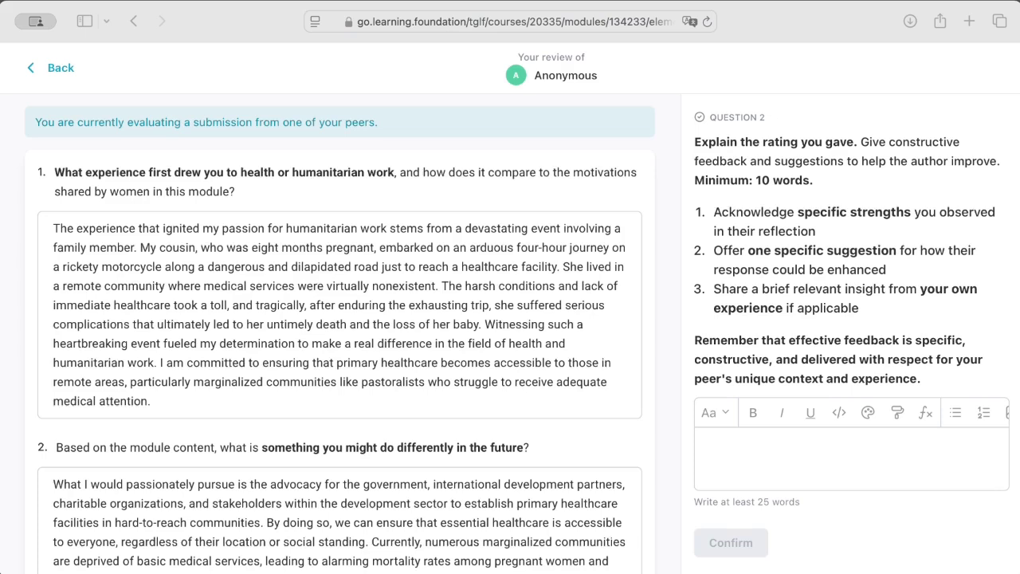
scroll(339, 335, down, 3)
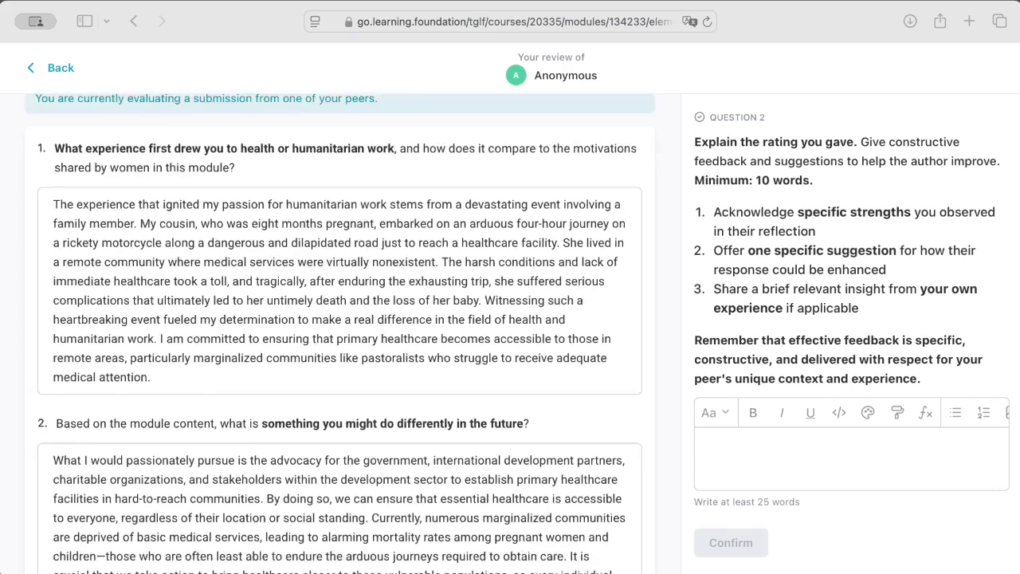
scroll(850, 335, up, 3)
scroll(850, 335, up, 4)
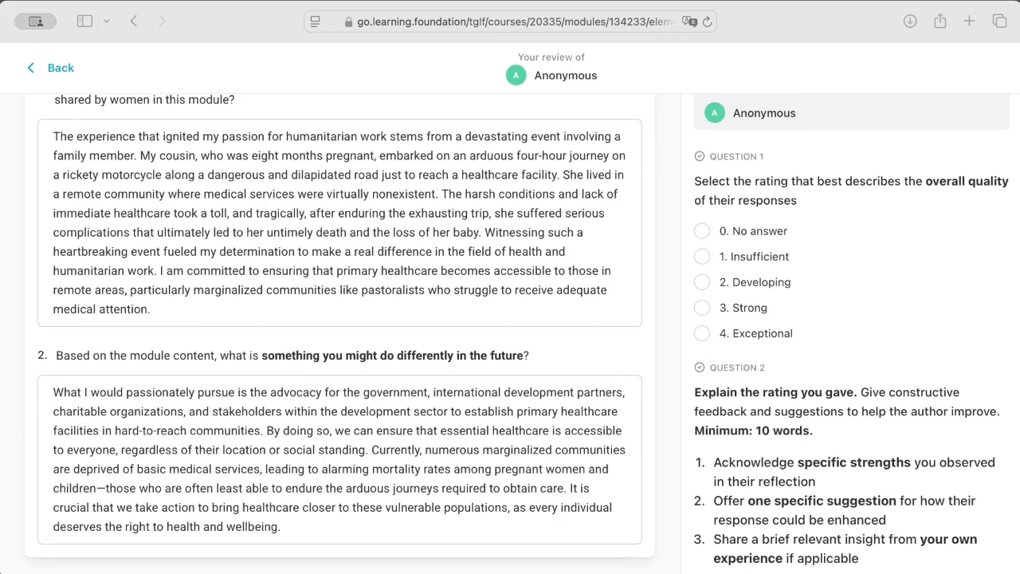
click(702, 333)
Paste the prepared feedback as the explanation of the rating in question 2 and look through the pasted text.
scroll(828, 399, down, 3)
scroll(822, 412, down, 2)
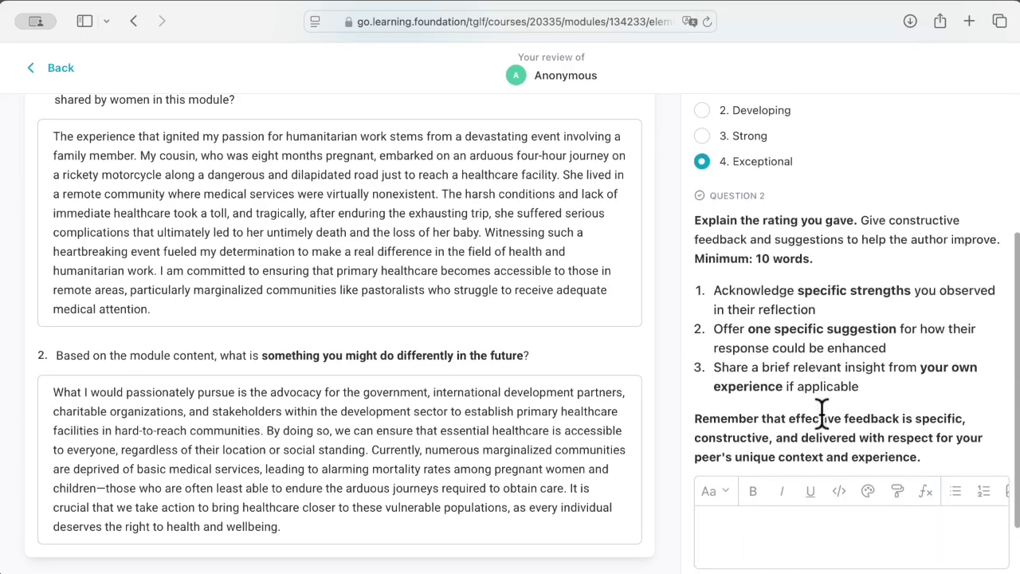
click(758, 522)
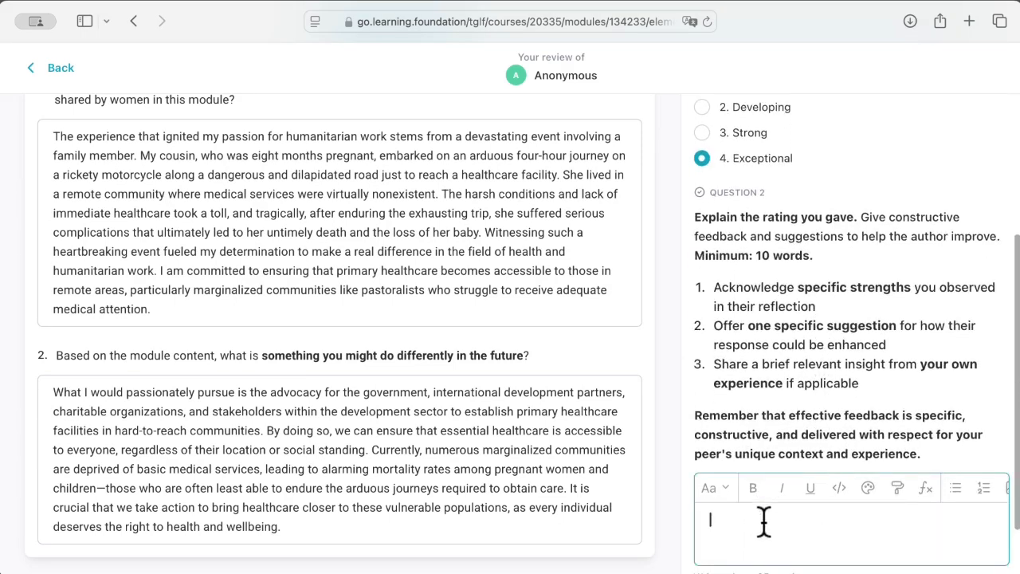
key(super+v)
scroll(801, 427, down, 5)
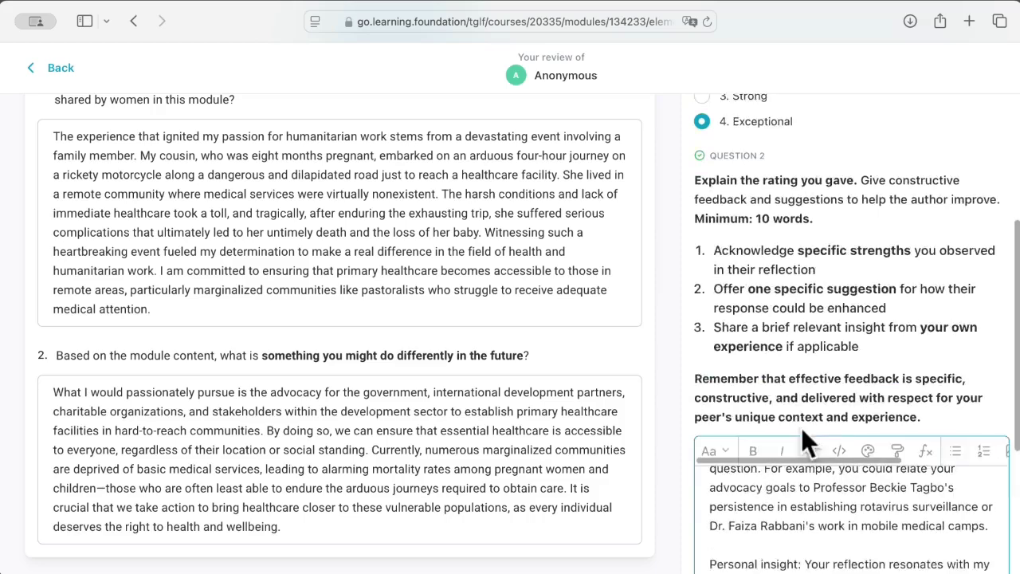
scroll(868, 333, up, 10)
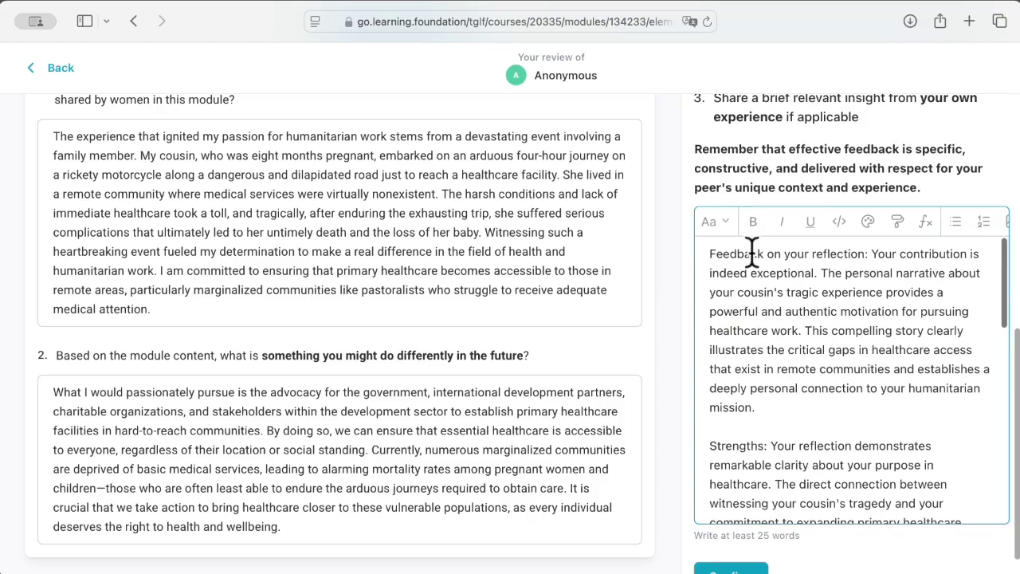
Make the headings "Feedback on your reflection", "Strengths" and "Suggestions" bold in the feedback text.
drag(709, 253, 874, 254)
key(super+b)
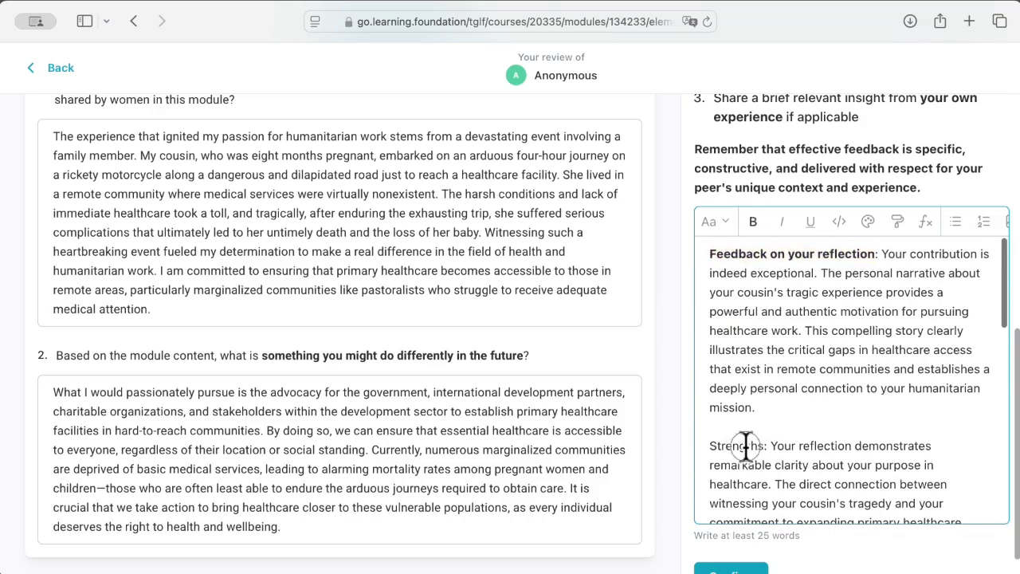
double_click(746, 448)
key(super+b)
scroll(808, 449, down, 4)
scroll(808, 445, down, 4)
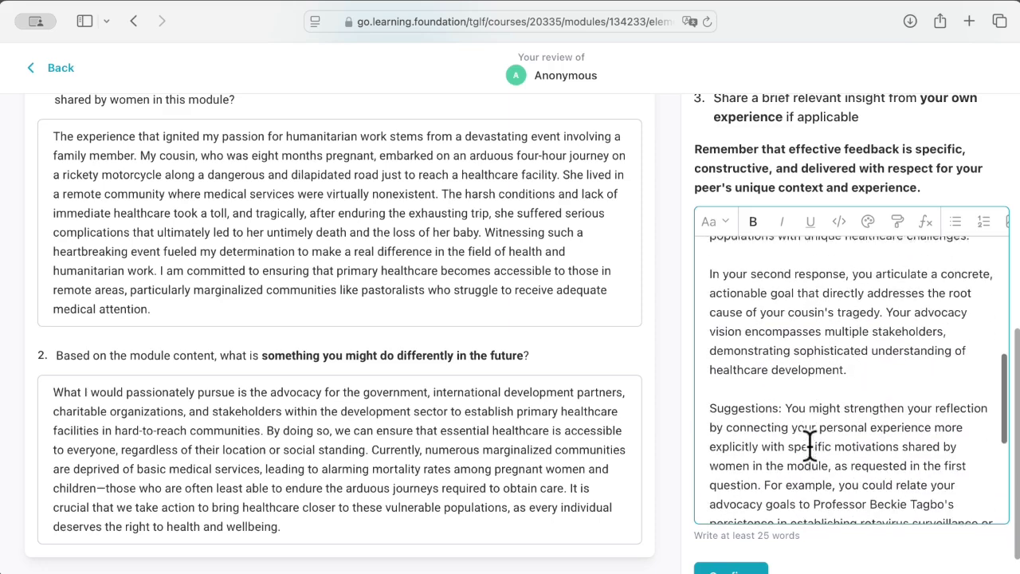
double_click(741, 377)
key(super+b)
Check the feedback alongside the peer's answers and make the heading "Personal insight" bold.
scroll(802, 392, up, 3)
scroll(801, 394, up, 5)
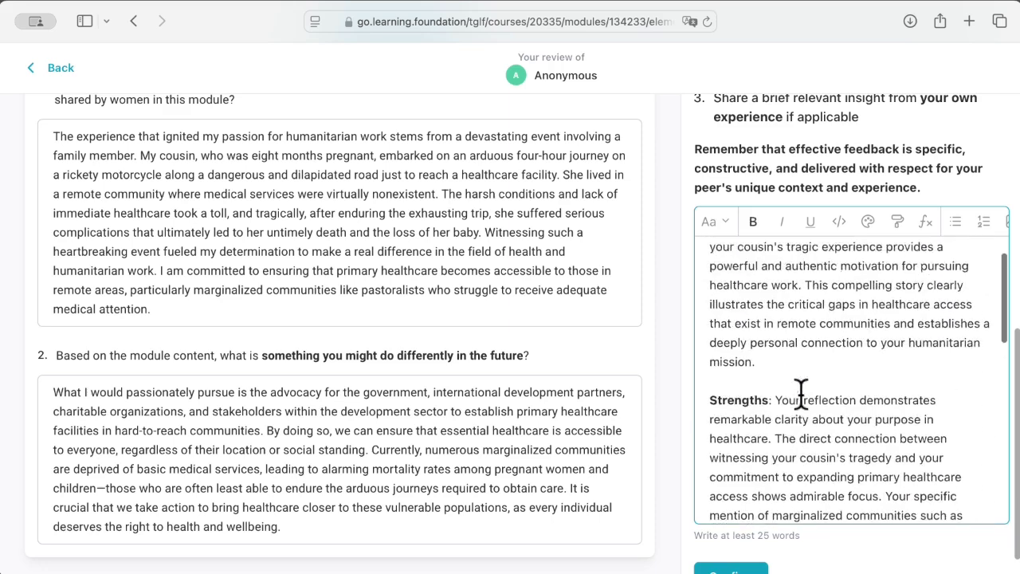
scroll(673, 291, up, 3)
scroll(749, 239, up, 4)
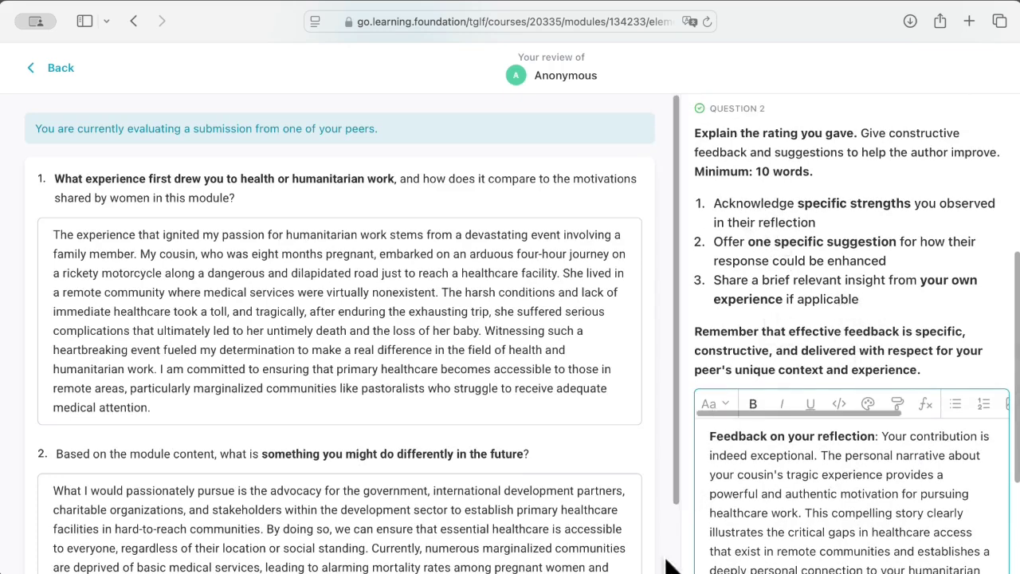
scroll(677, 503, down, 3)
scroll(751, 510, down, 10)
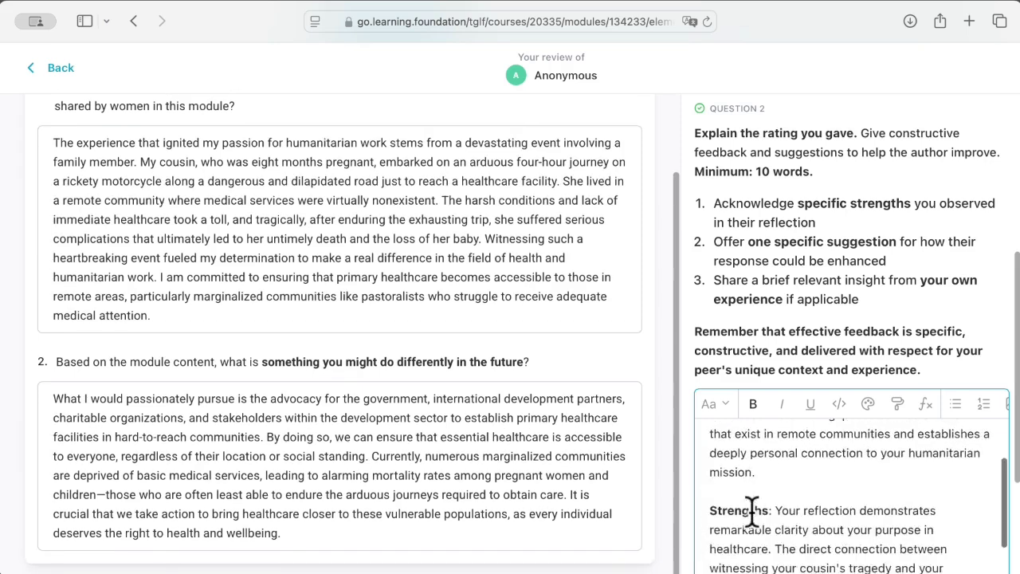
scroll(751, 510, down, 4)
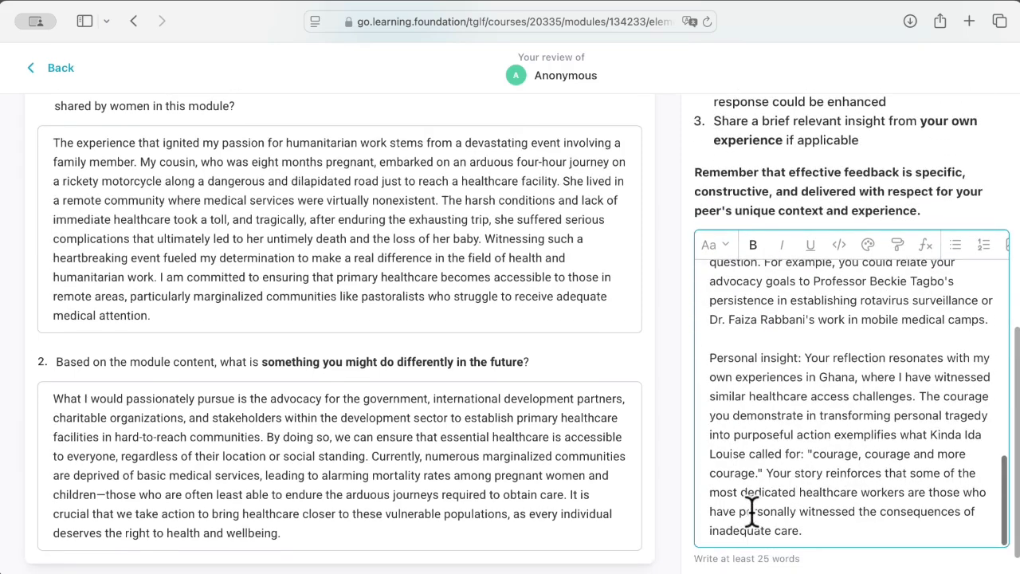
scroll(769, 391, down, 1)
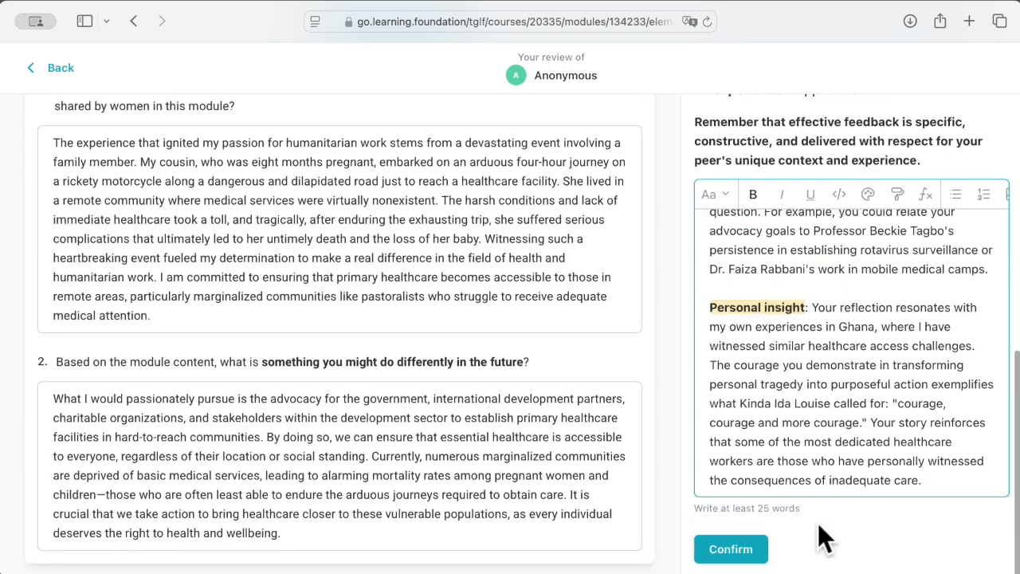
Submit the peer review, confirm the submission, and return to the Step 3 lesson page.
scroll(818, 538, down, 1)
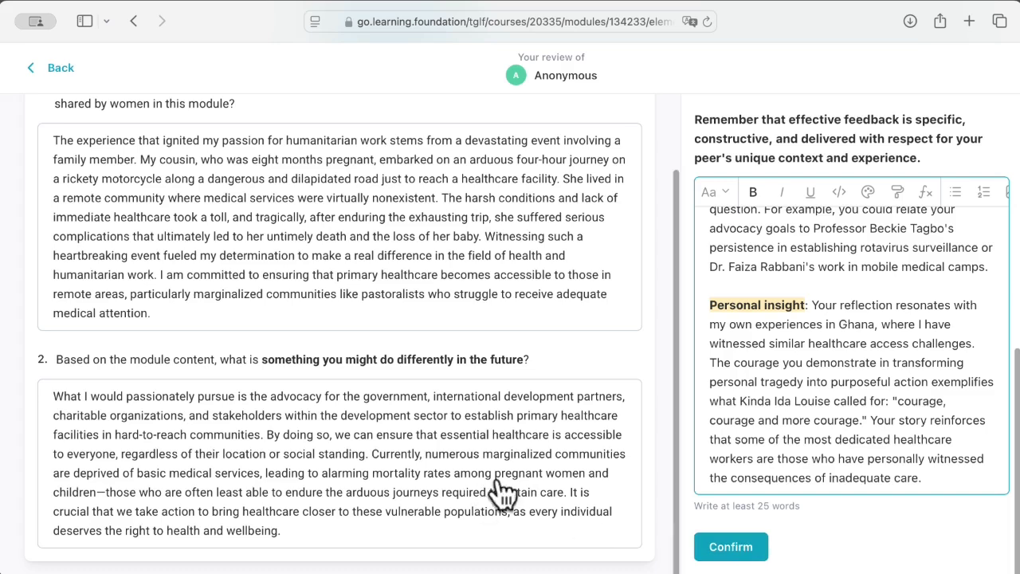
click(753, 556)
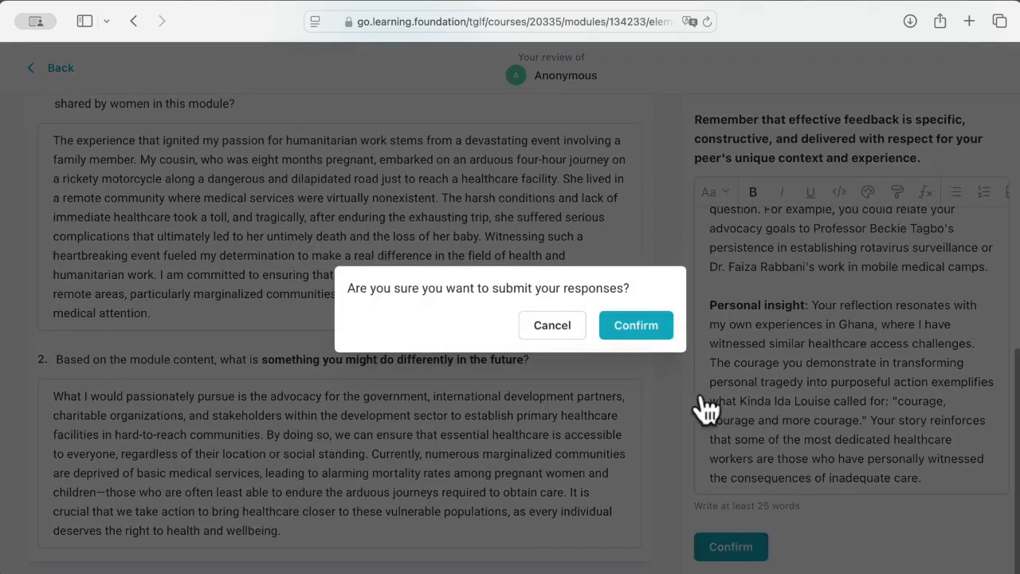
click(647, 334)
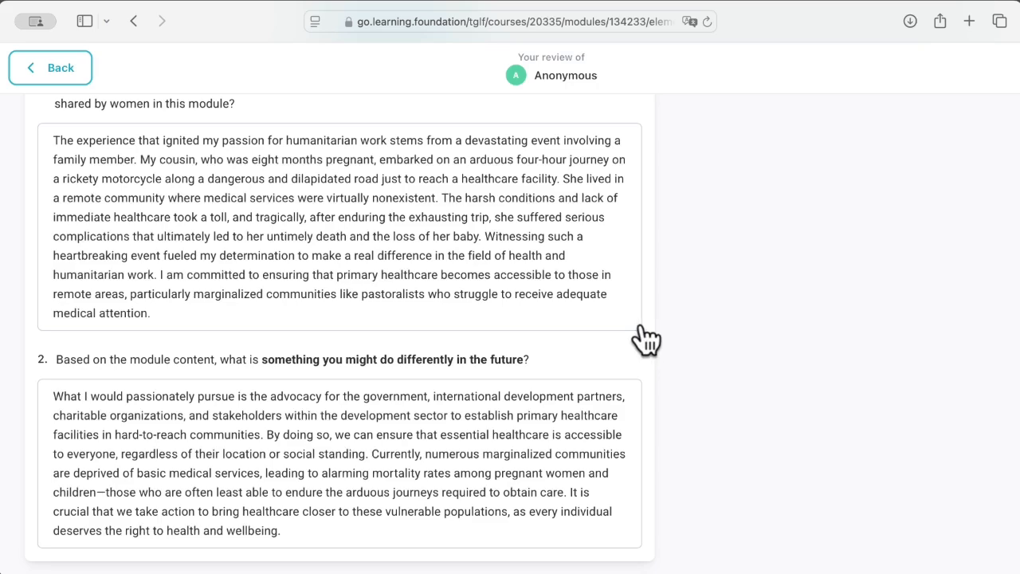
click(52, 71)
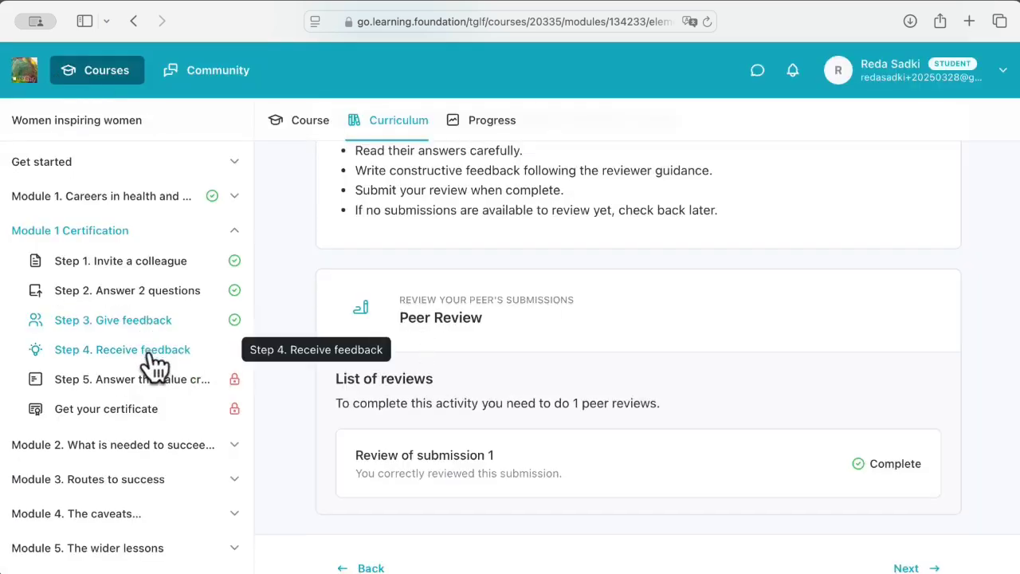
Open Step 4. Receive feedback and check whether any reviews have been received.
click(152, 354)
scroll(292, 378, down, 10)
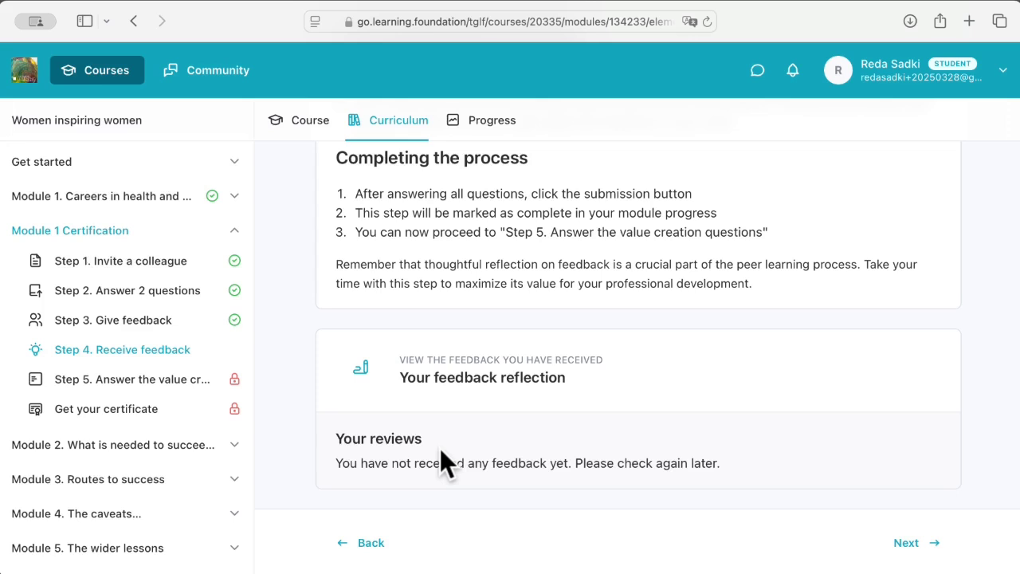
Try to continue to Step 5. Answer the value creation questions, dismiss the requirements notice, and go back to Step 4.
click(906, 543)
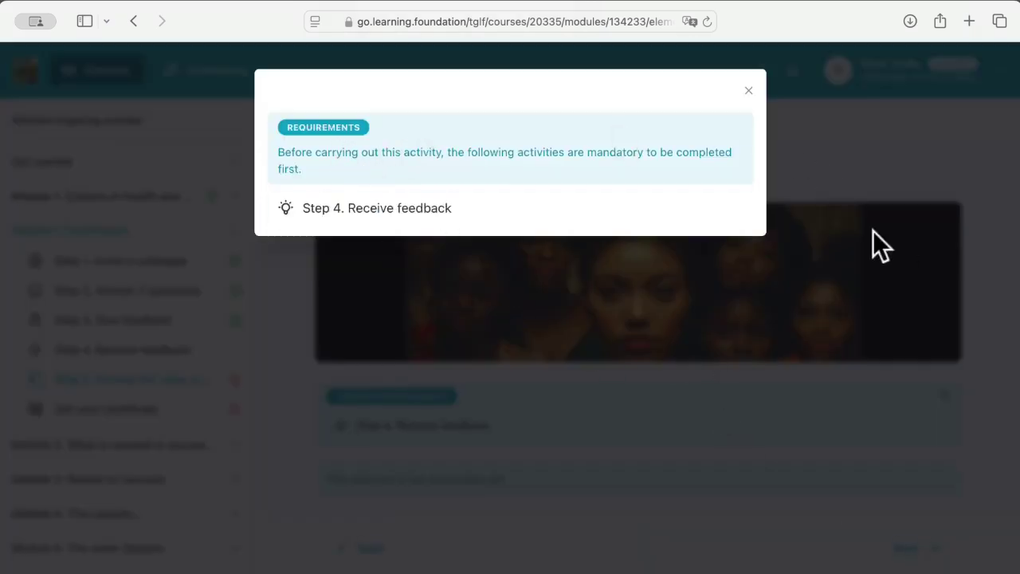
click(849, 219)
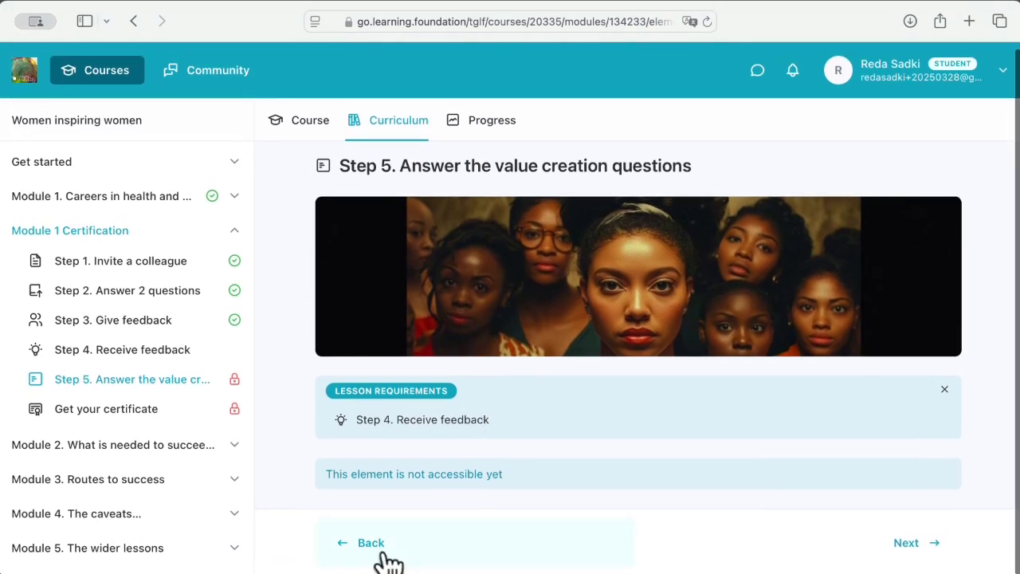
click(371, 549)
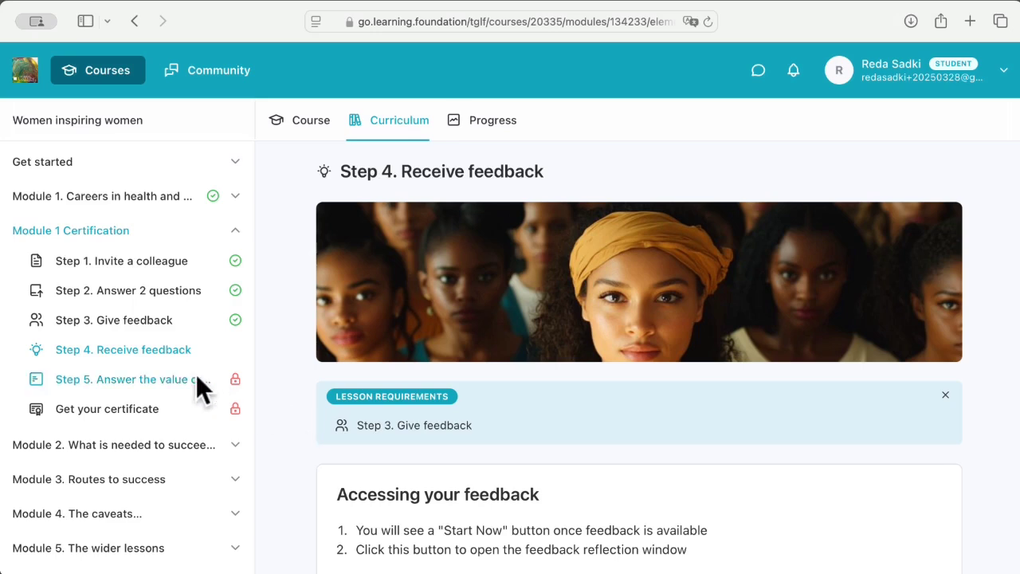
Look through the Step 4 instructions and open the anonymous peer's feedback for reflection.
scroll(323, 438, down, 3)
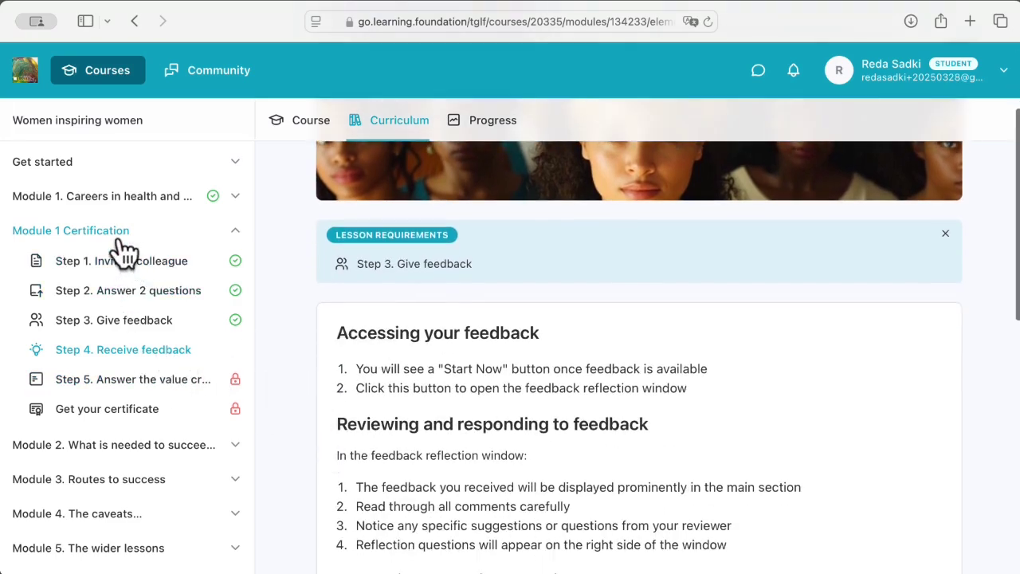
scroll(361, 454, down, 3)
scroll(458, 461, down, 8)
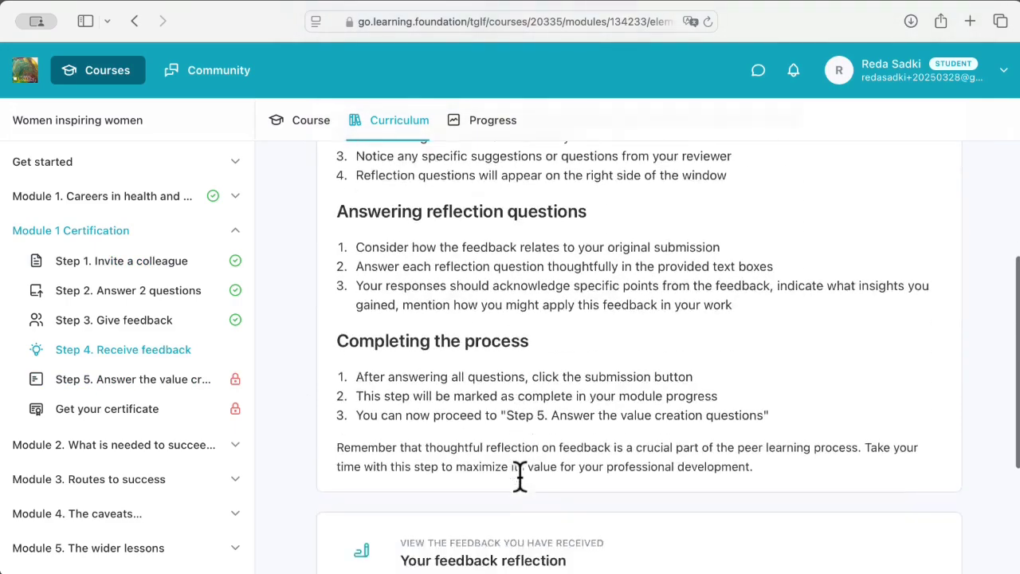
scroll(505, 434, down, 2)
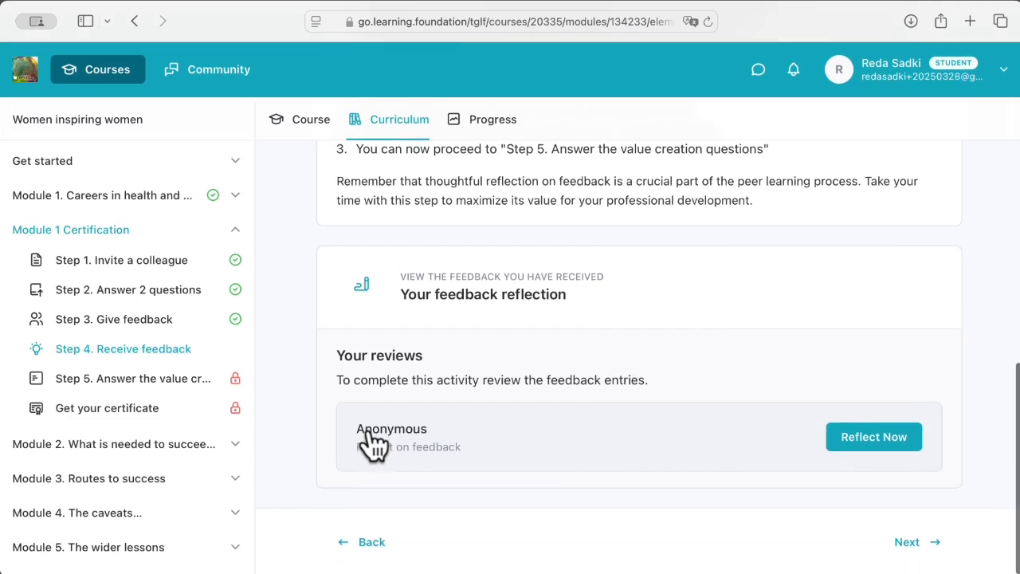
click(877, 450)
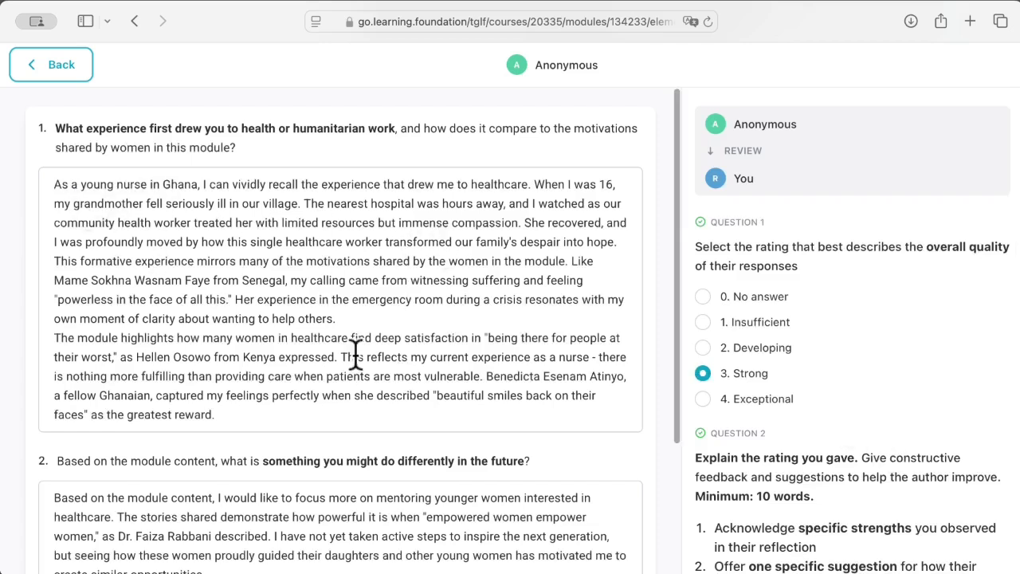
Read the rating and written feedback from the anonymous reviewer, and mark the feedback reflection as completed.
scroll(781, 302, down, 1)
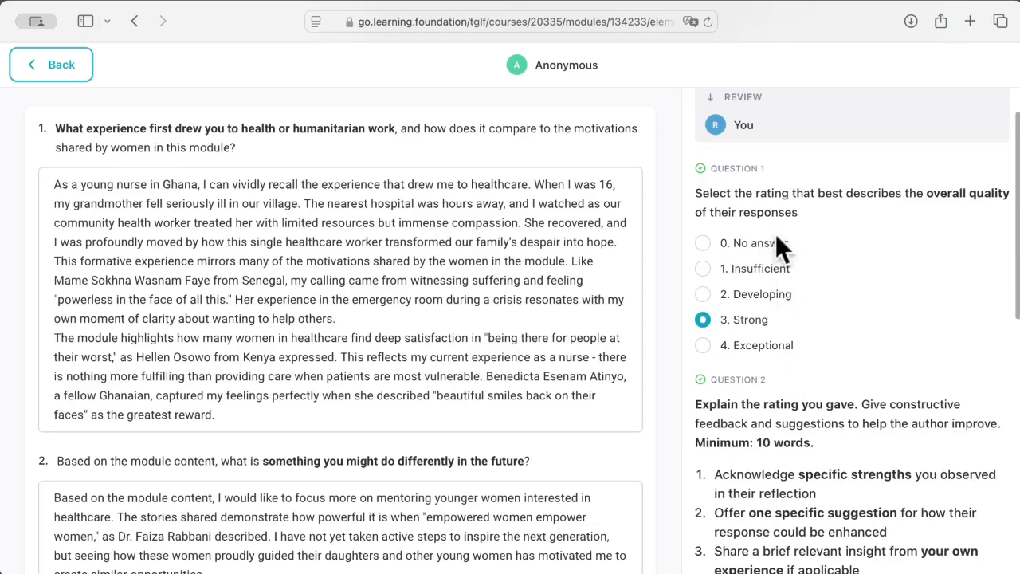
scroll(789, 255, up, 2)
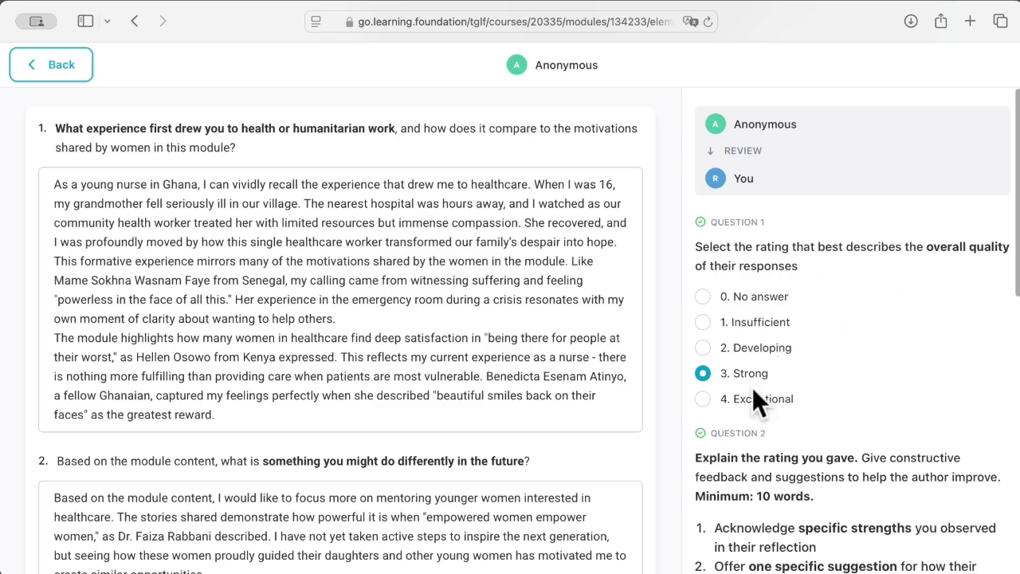
scroll(808, 431, down, 2)
scroll(808, 431, down, 8)
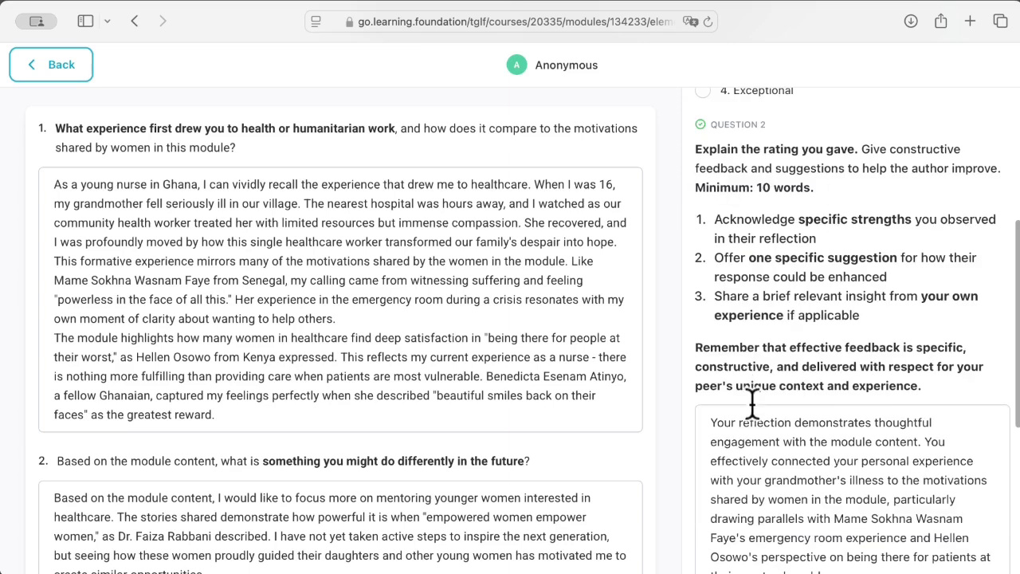
scroll(752, 404, down, 4)
scroll(683, 357, down, 2)
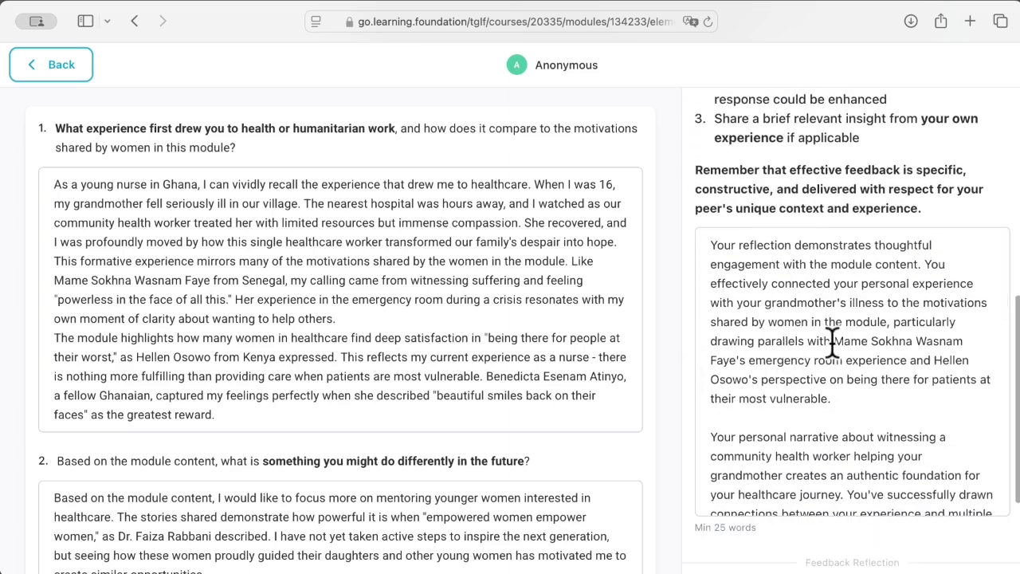
scroll(808, 411, down, 6)
scroll(808, 412, down, 4)
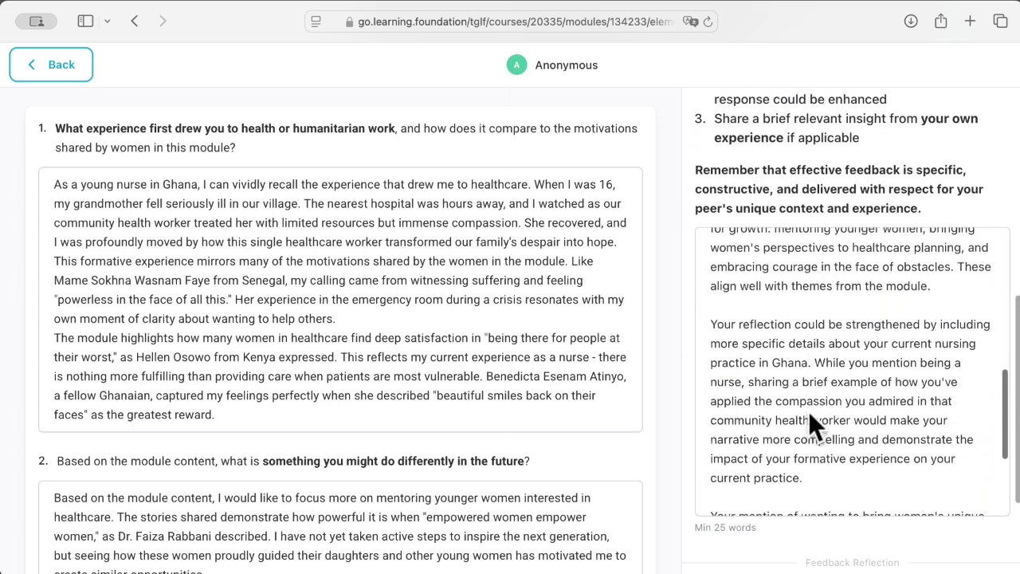
scroll(808, 411, down, 4)
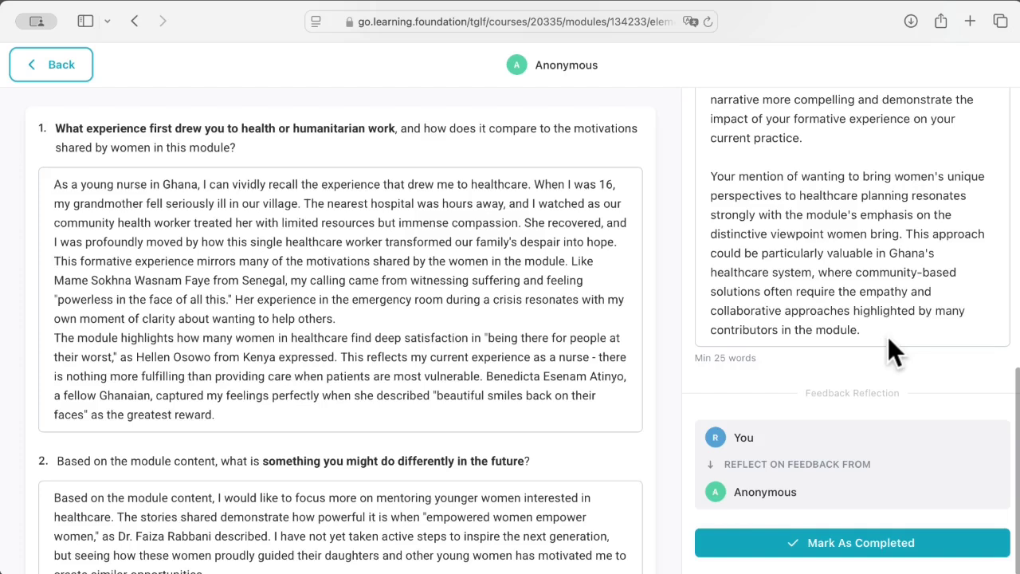
click(830, 544)
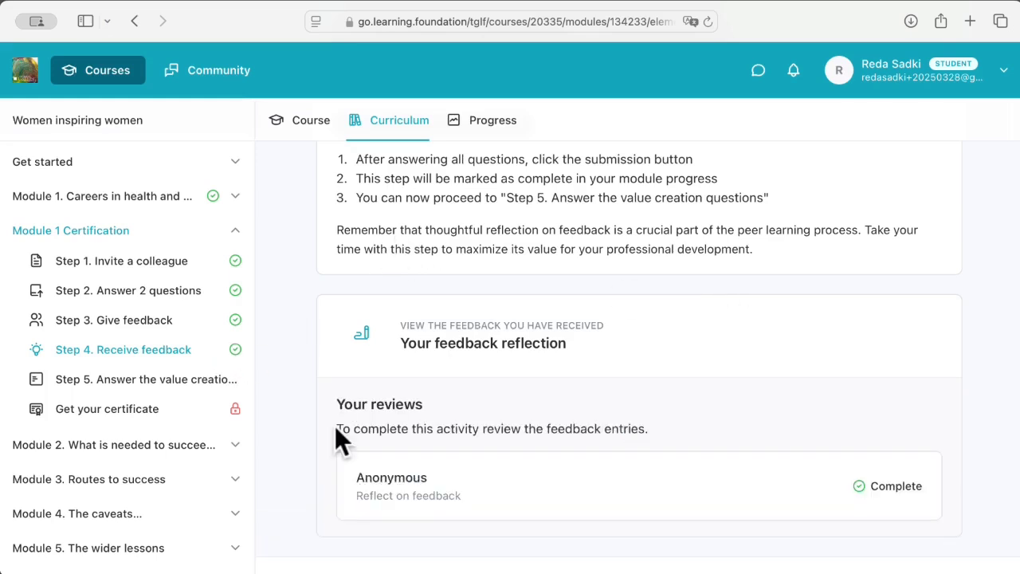
Open Step 5. Answer the value creation questions and read its reflection prompts down to the form.
click(153, 381)
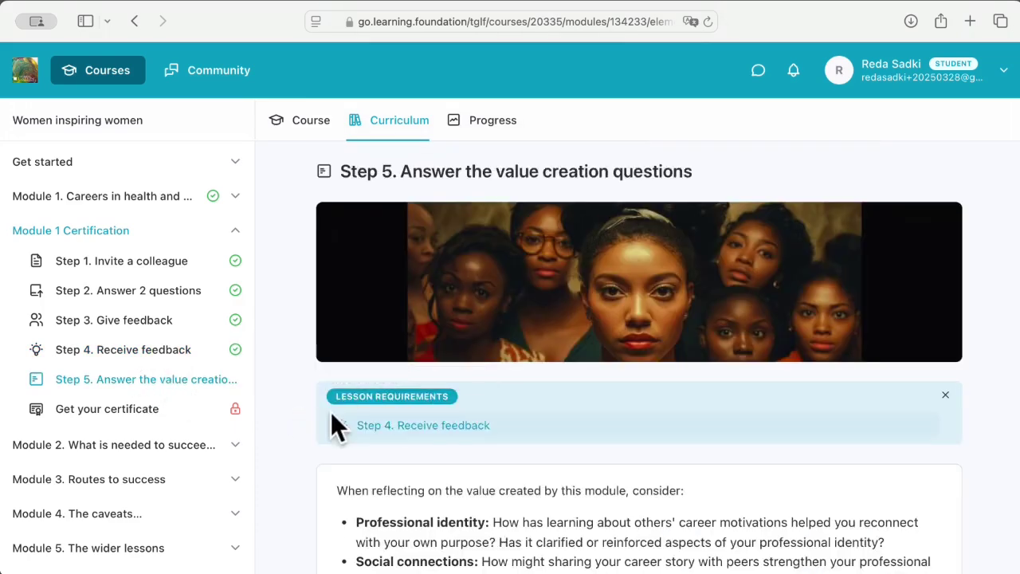
scroll(334, 426, down, 5)
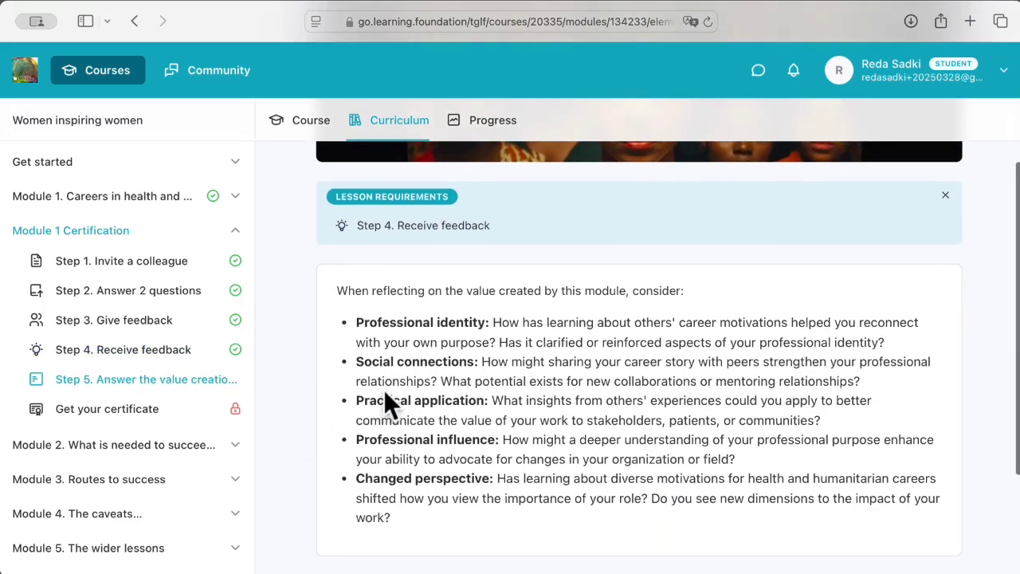
scroll(385, 392, up, 5)
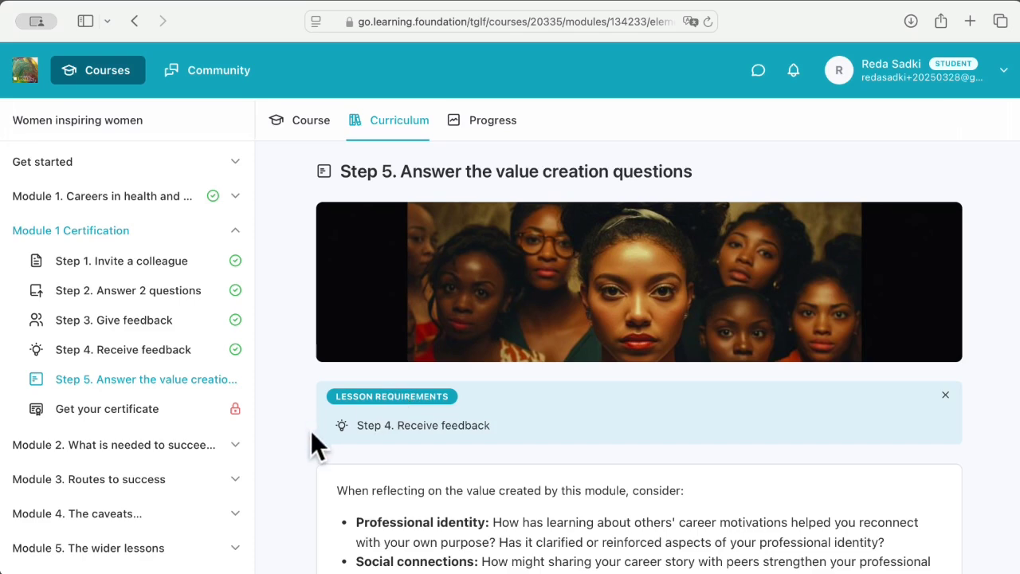
scroll(312, 434, down, 3)
scroll(312, 442, down, 1)
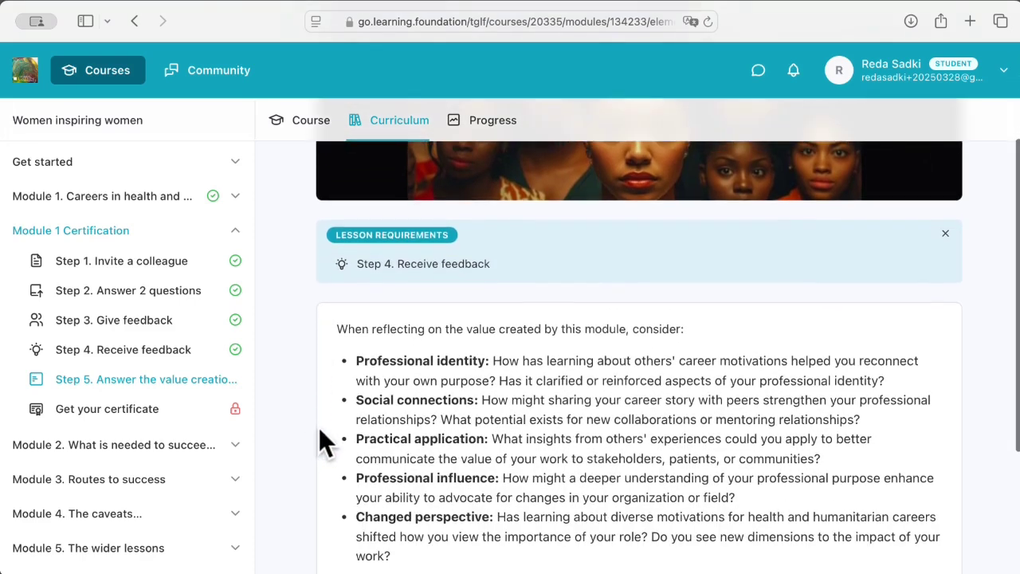
scroll(319, 438, down, 2)
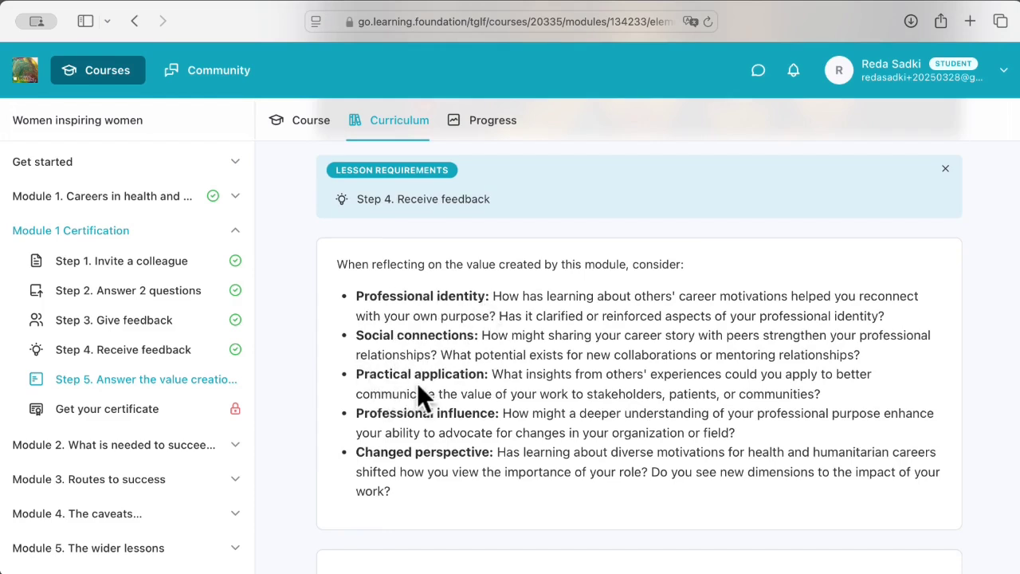
scroll(411, 406, down, 2)
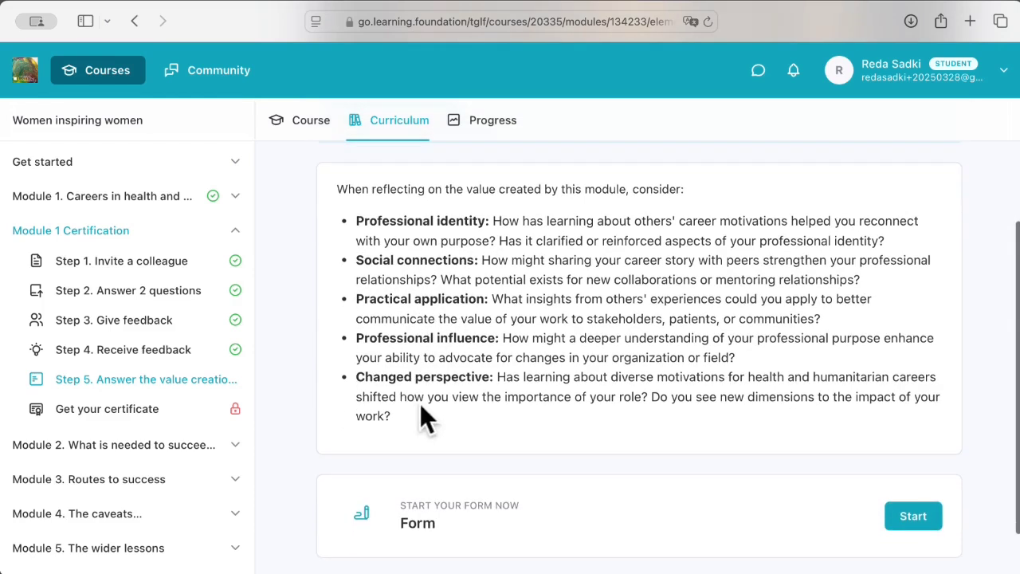
scroll(421, 407, down, 2)
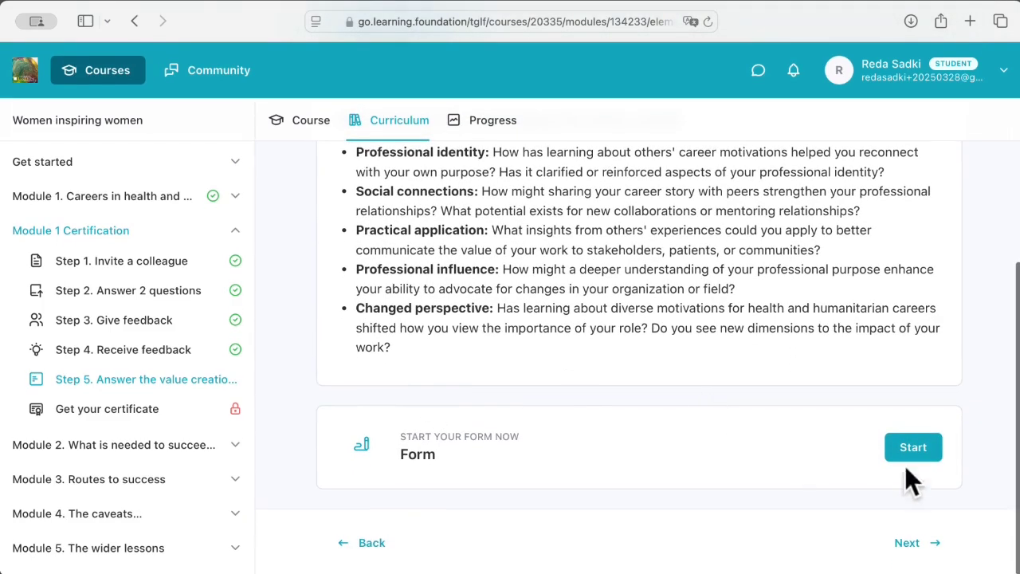
Start the value creation form, rate "Participation changed me as a professional" 6, and look over the following questions.
click(908, 450)
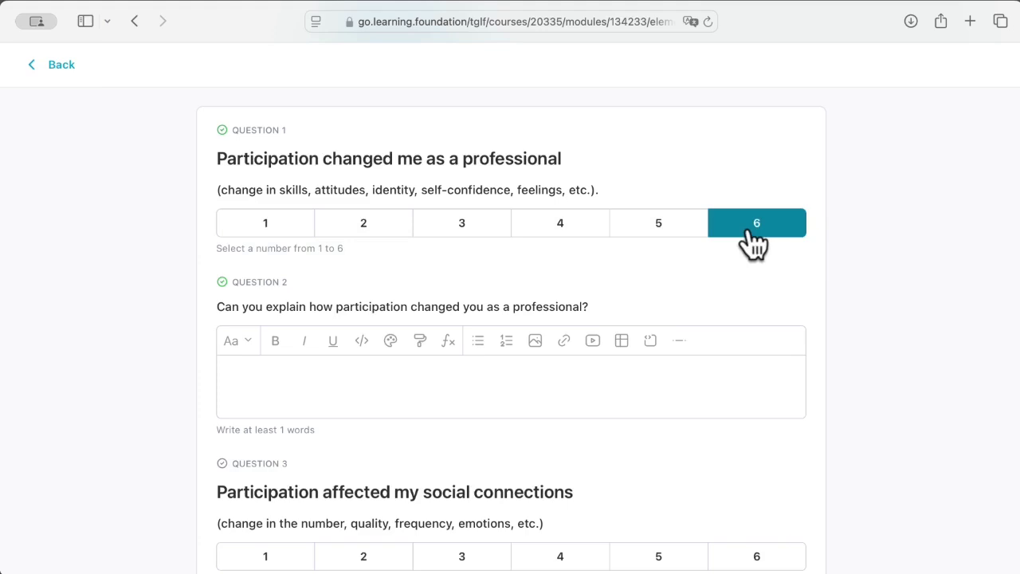
click(319, 387)
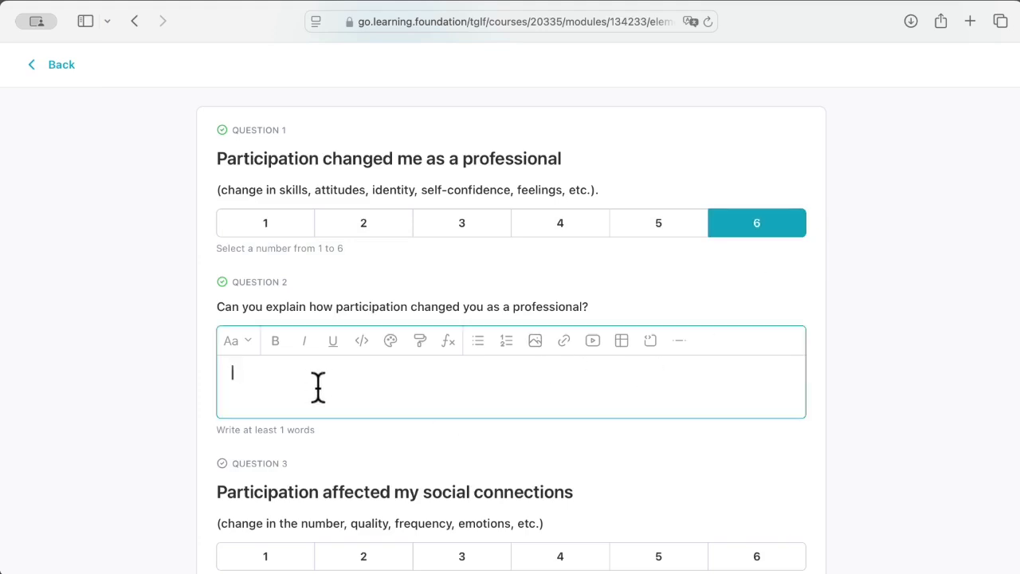
scroll(318, 388, down, 10)
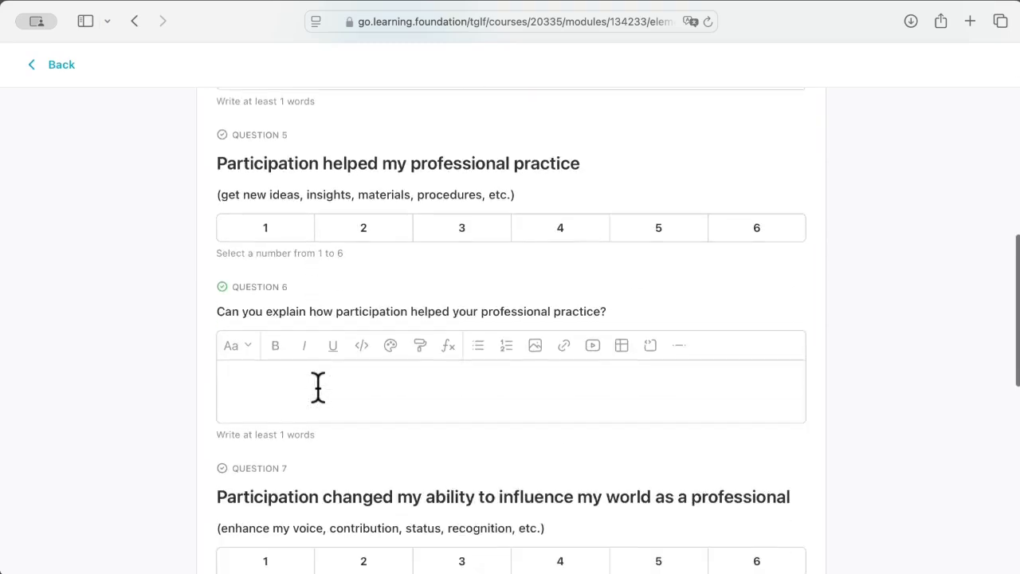
scroll(316, 387, up, 10)
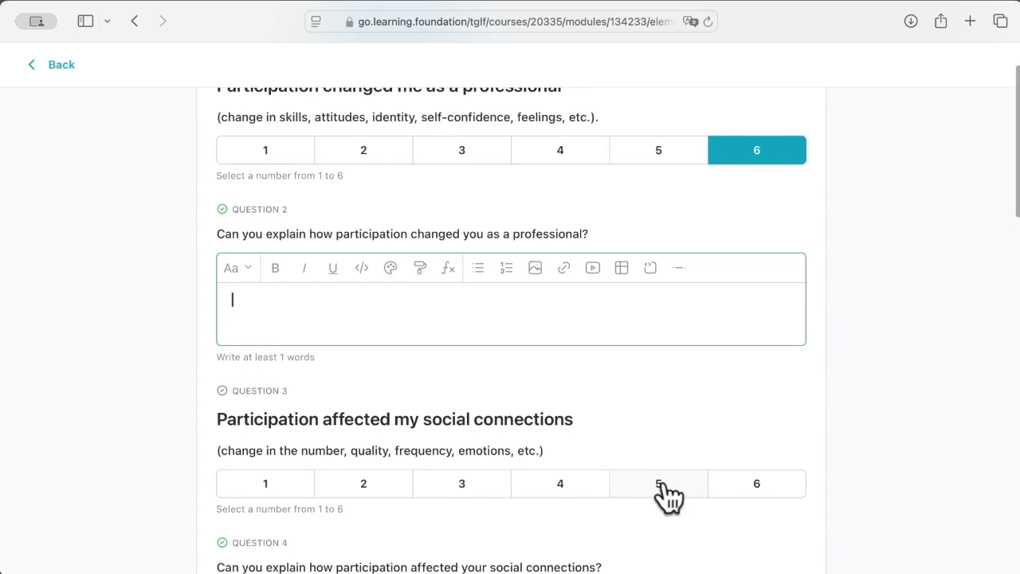
Rate the effect on social connections 4, professional practice 5, ability to influence my world 6, and seeing my world differently 6.
click(588, 487)
scroll(589, 494, down, 1)
scroll(589, 498, down, 10)
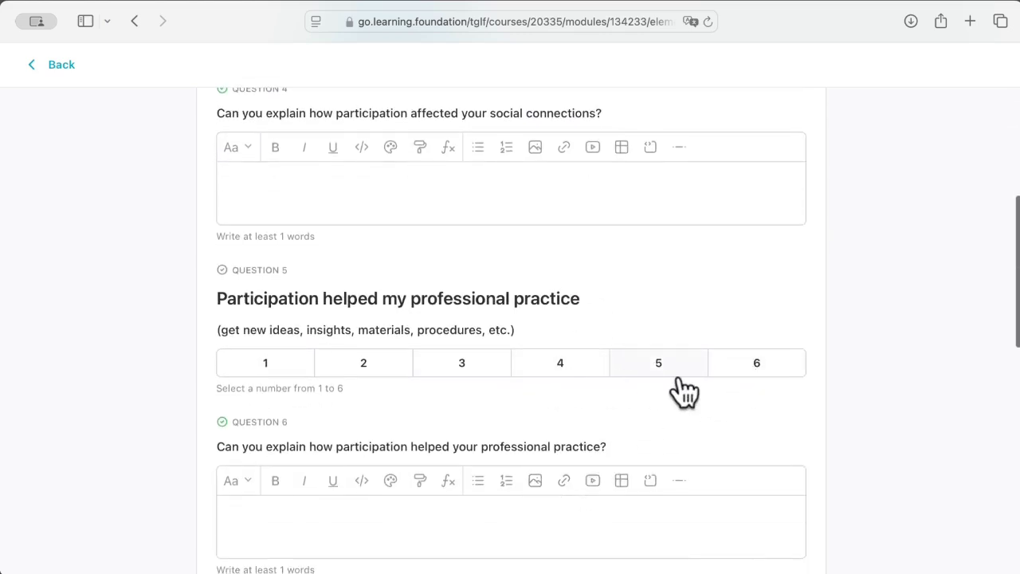
click(669, 378)
scroll(567, 426, down, 5)
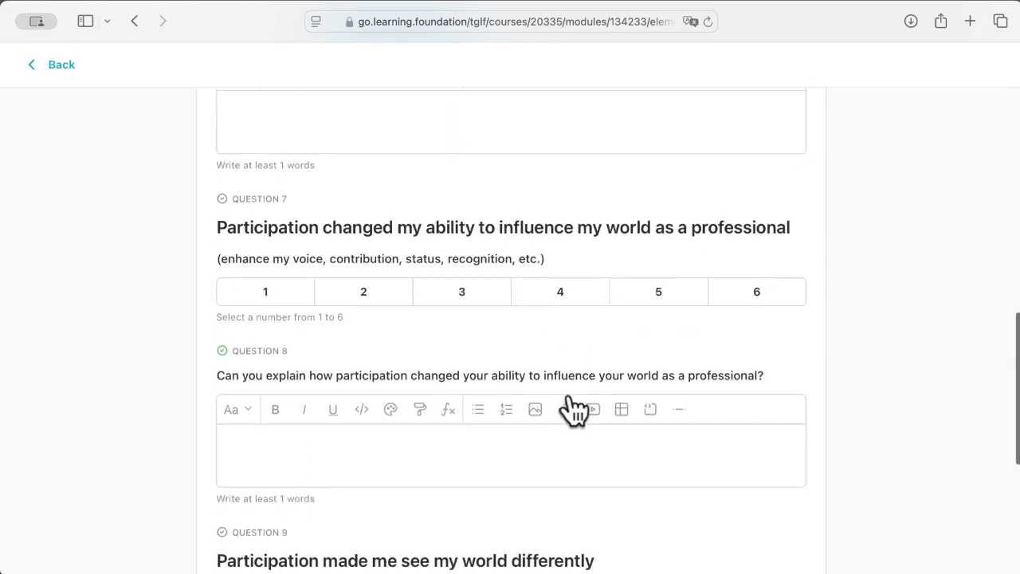
click(789, 301)
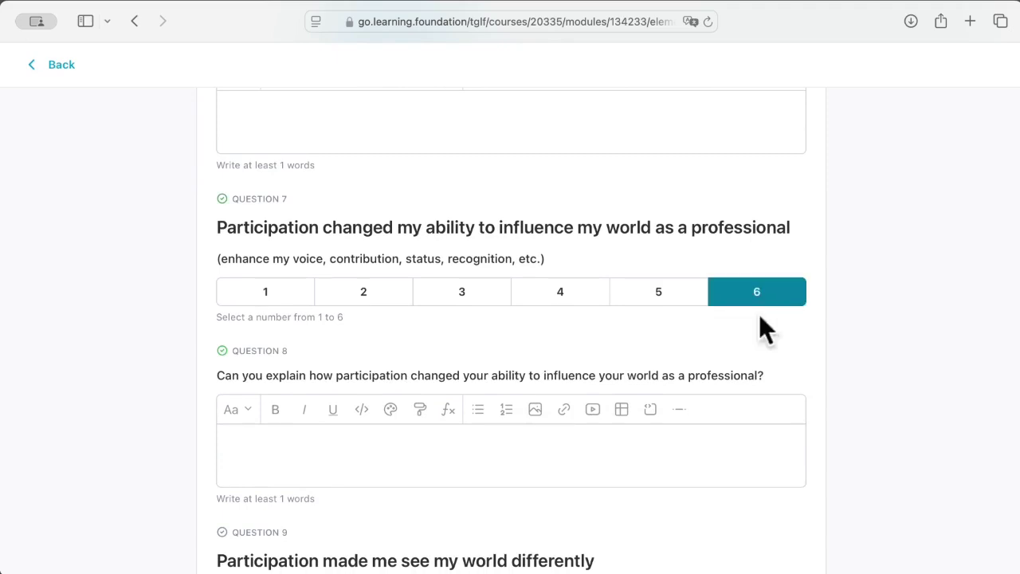
scroll(725, 342, down, 4)
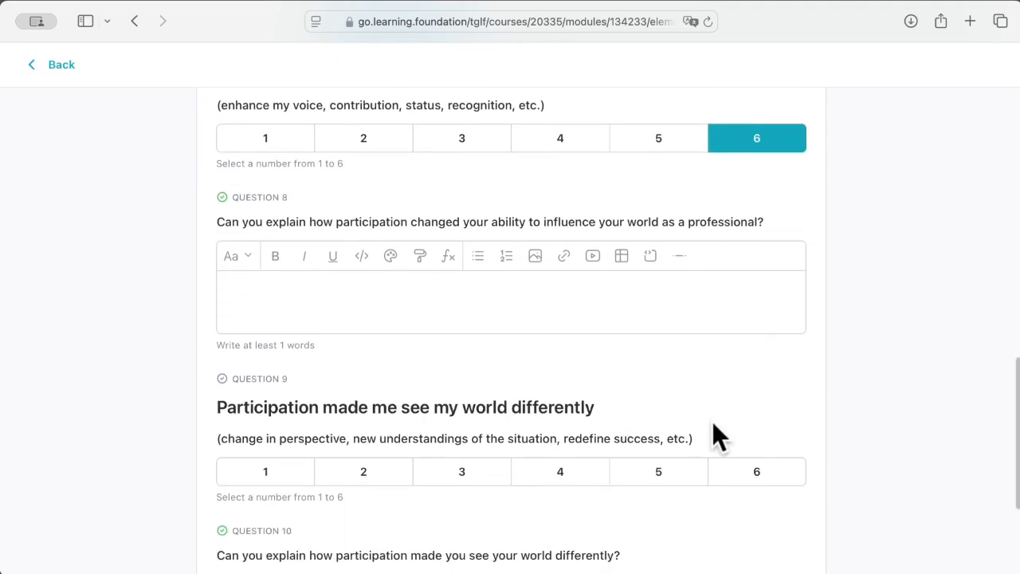
click(761, 476)
scroll(765, 488, down, 5)
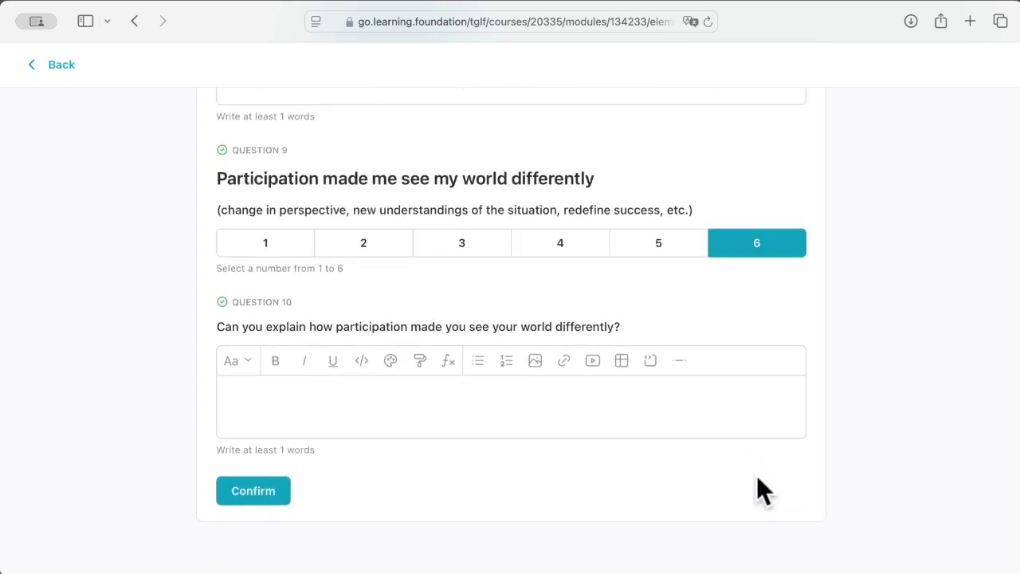
Answer Question 2 on how participation changed you as a professional with "I will listen more to what women in health say".
scroll(642, 457, up, 8)
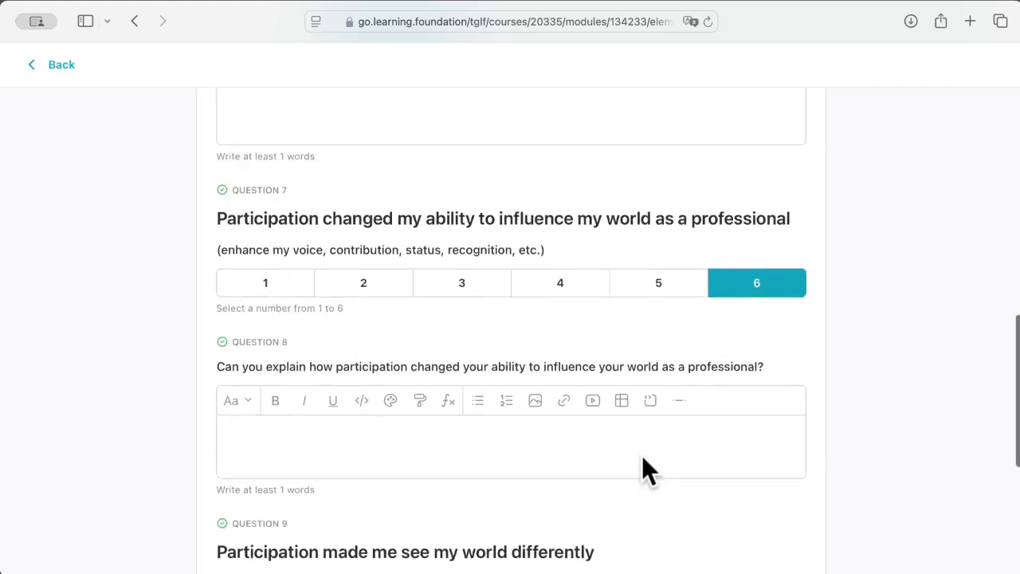
scroll(643, 458, up, 15)
click(486, 382)
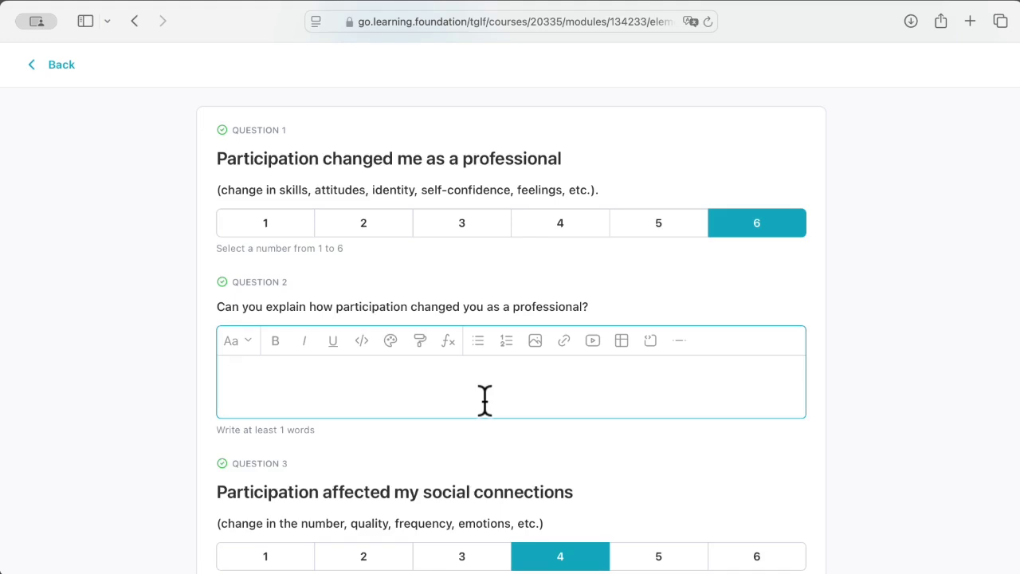
text(I will listen more)
key(BackSpace)
key(BackSpace)
key(BackSpace)
key(BackSpace)
key(BackSpace)
key(BackSpace)
key(BackSpace)
key(BackSpace)
key(BackSpace)
key(BackSpace)
text(listen more to what women in he)
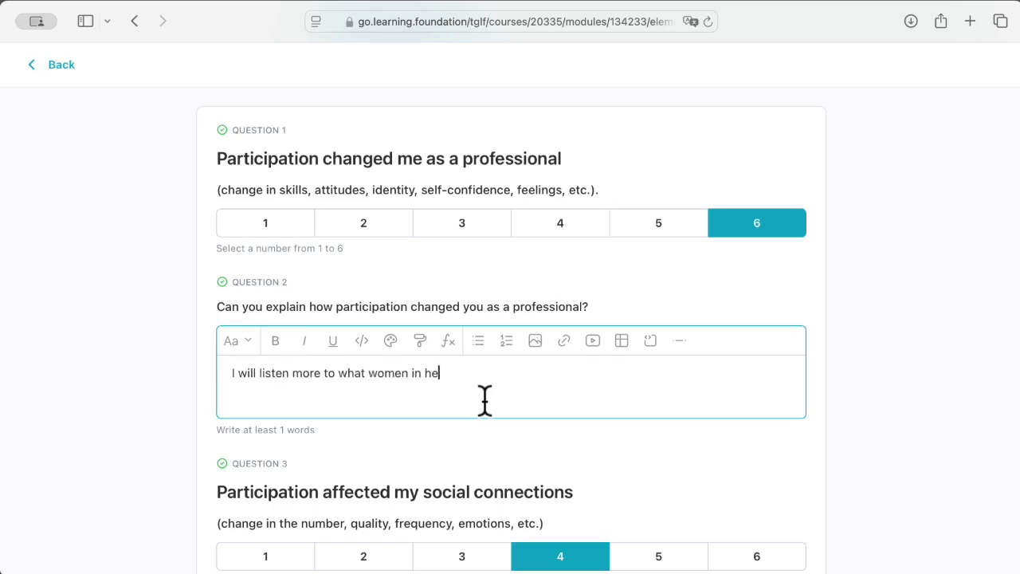
text(athh say)
Extend the Question 2 answer with "- with insights gained about how their experiences shapes their commitment to working for health".
text( - reco)
key(BackSpace)
key(BackSpace)
key(BackSpace)
key(BackSpace)
text(with insights gai)
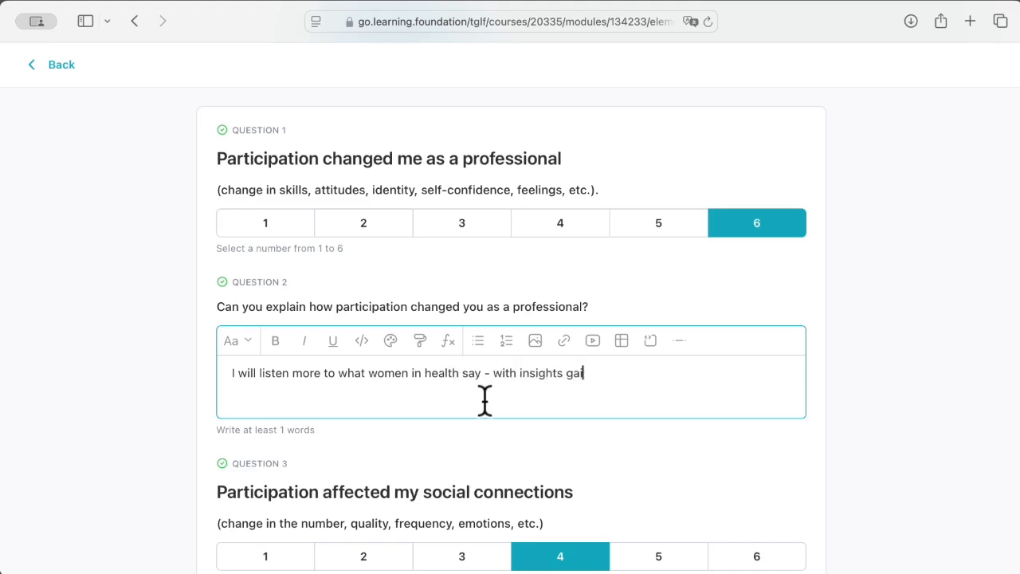
text(ned about how the)
key(BackSpace)
key(BackSpace)
key(BackSpace)
text(how their experiences shapes th)
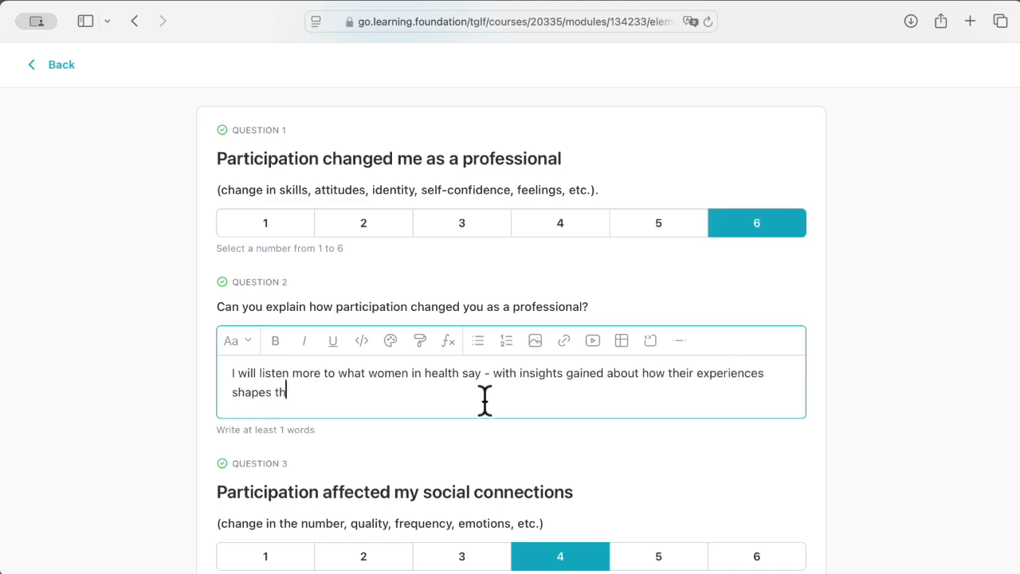
text(eir commitment to working for heal)
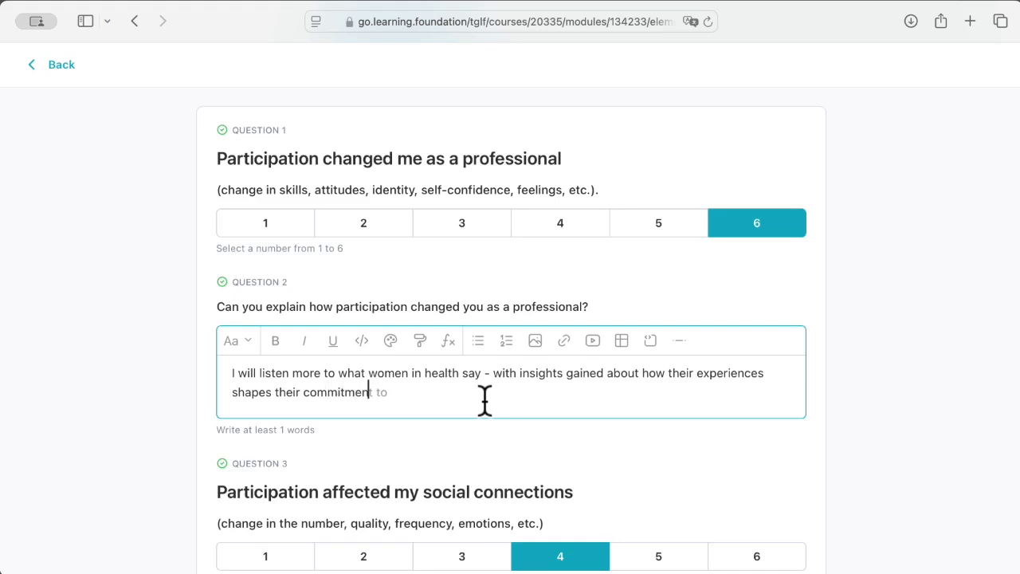
text(th)
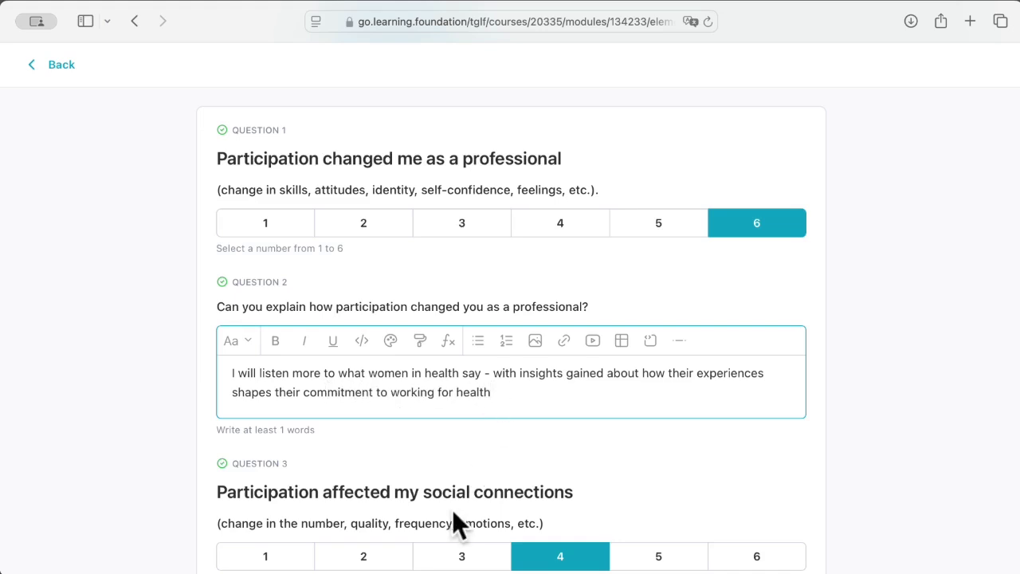
Submit the value creation form, leaving the other explanations blank, and return to the Step 5 course page.
scroll(419, 514, down, 15)
scroll(406, 508, down, 5)
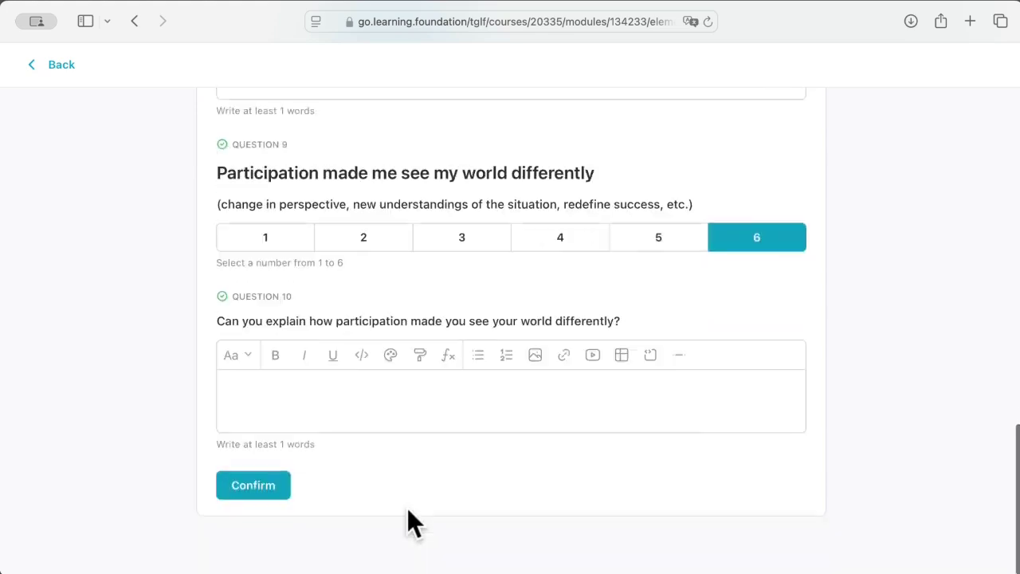
click(263, 501)
click(650, 335)
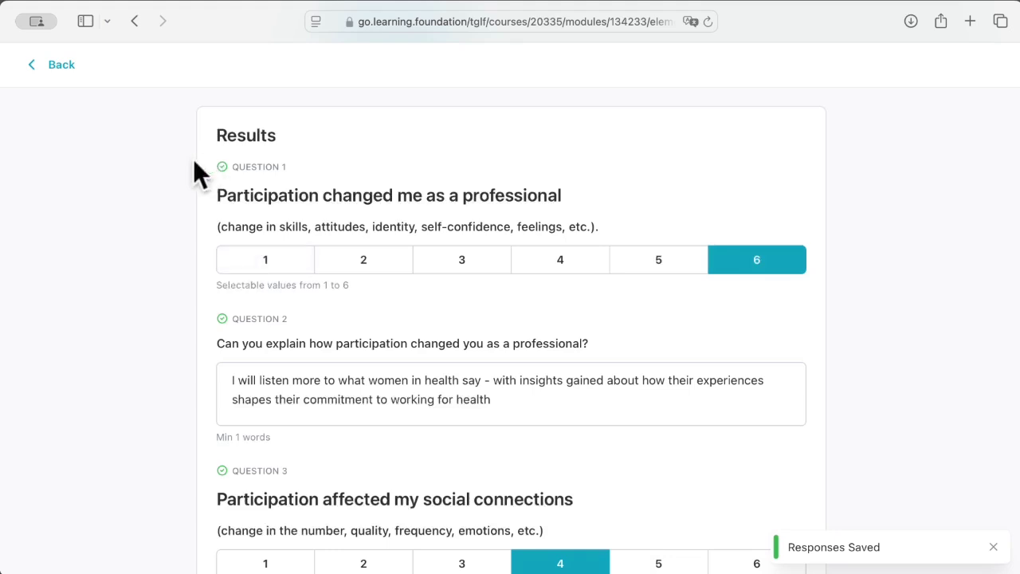
click(52, 67)
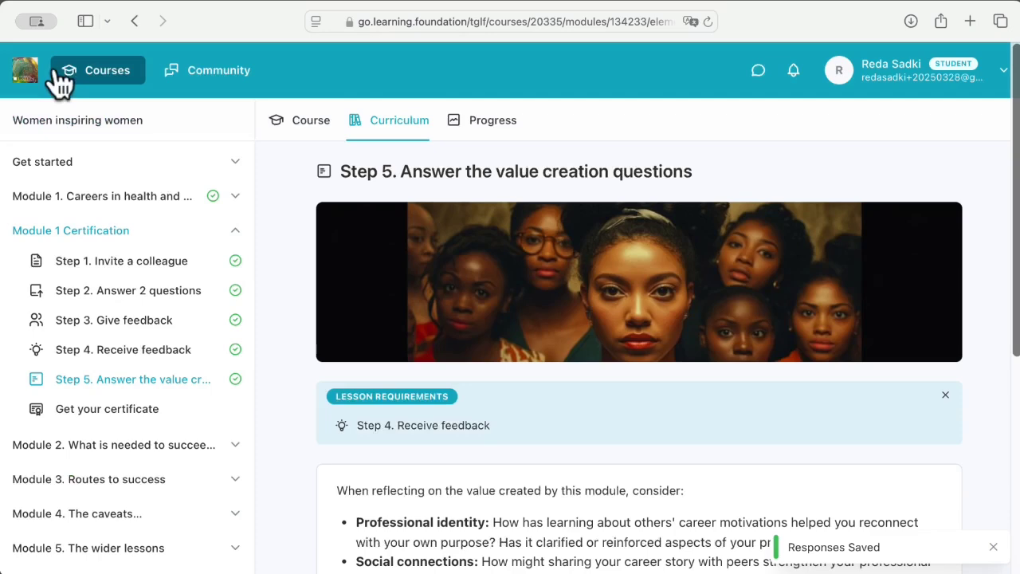
Generate the Module 1 certificate of completion from the Get your certificate lesson and download it as a PDF.
click(134, 408)
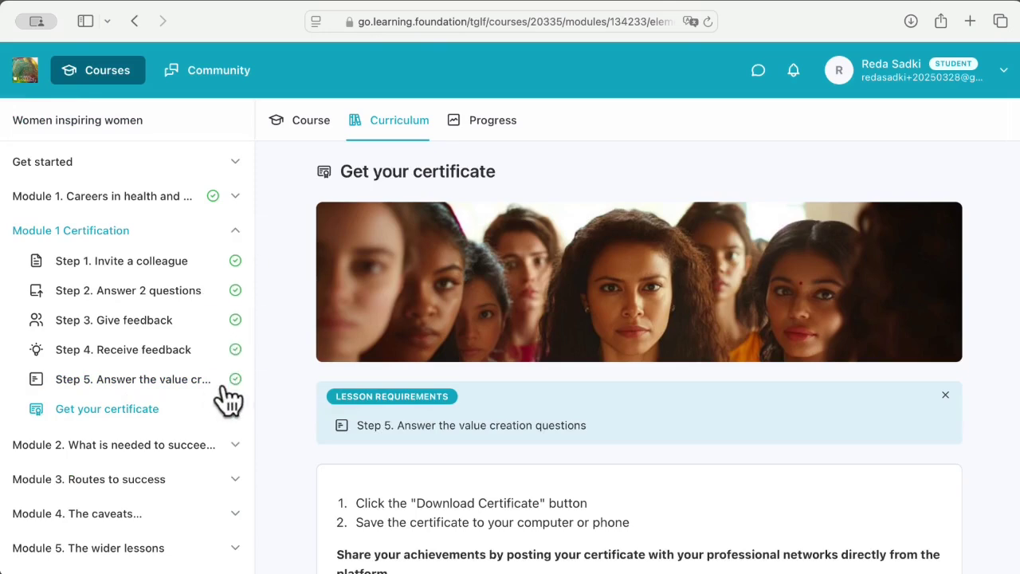
scroll(319, 430, down, 5)
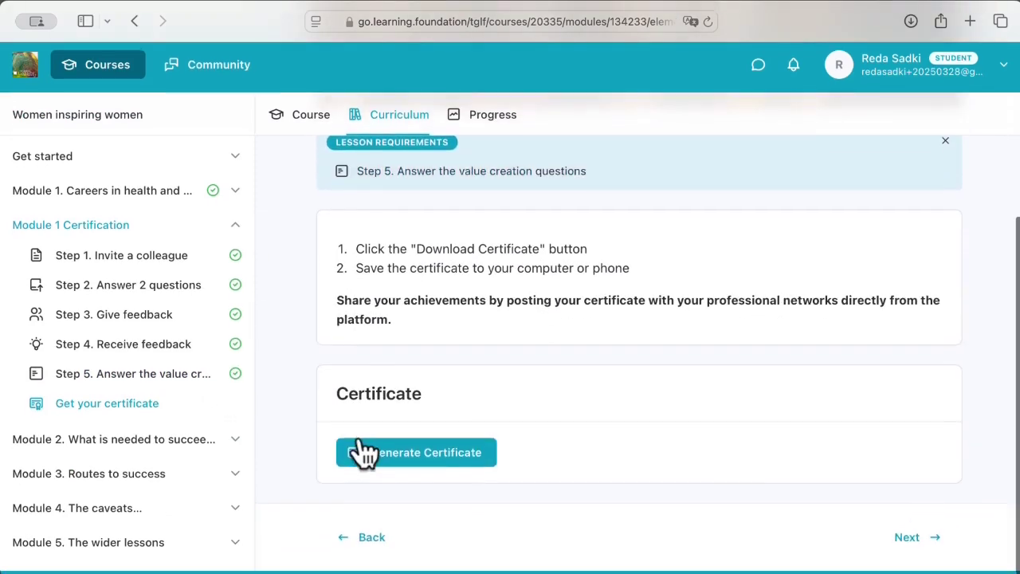
click(453, 458)
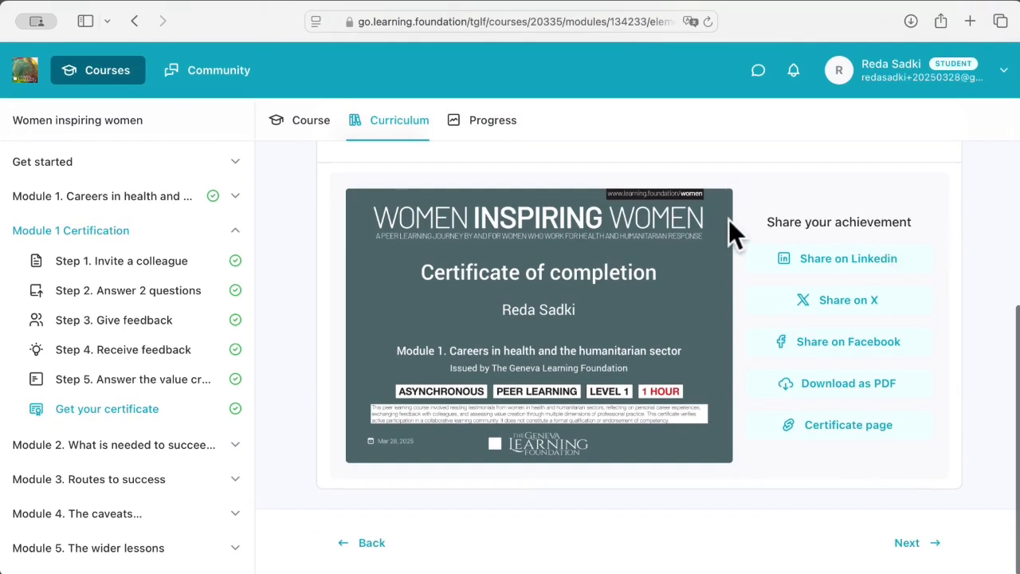
click(843, 396)
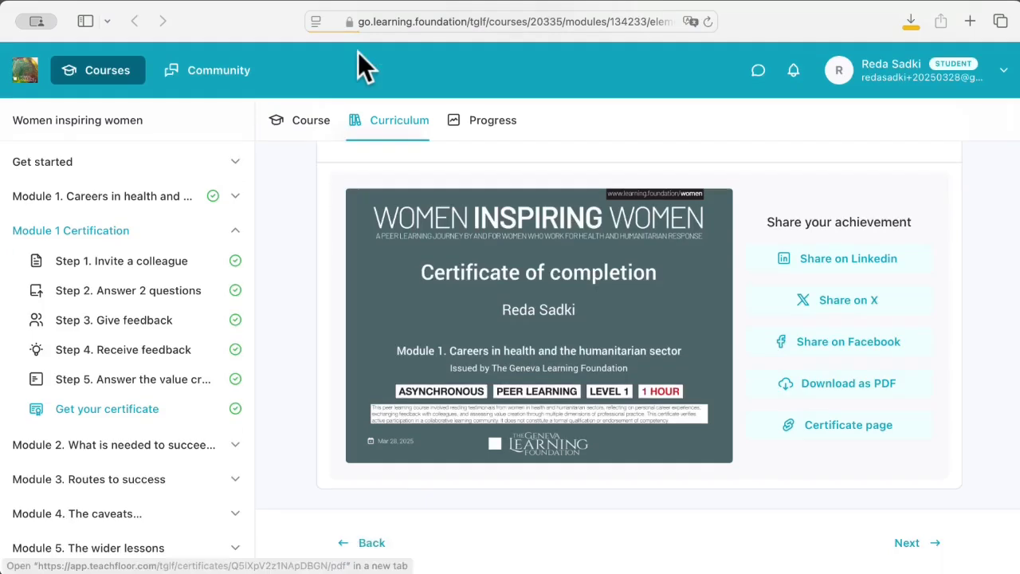